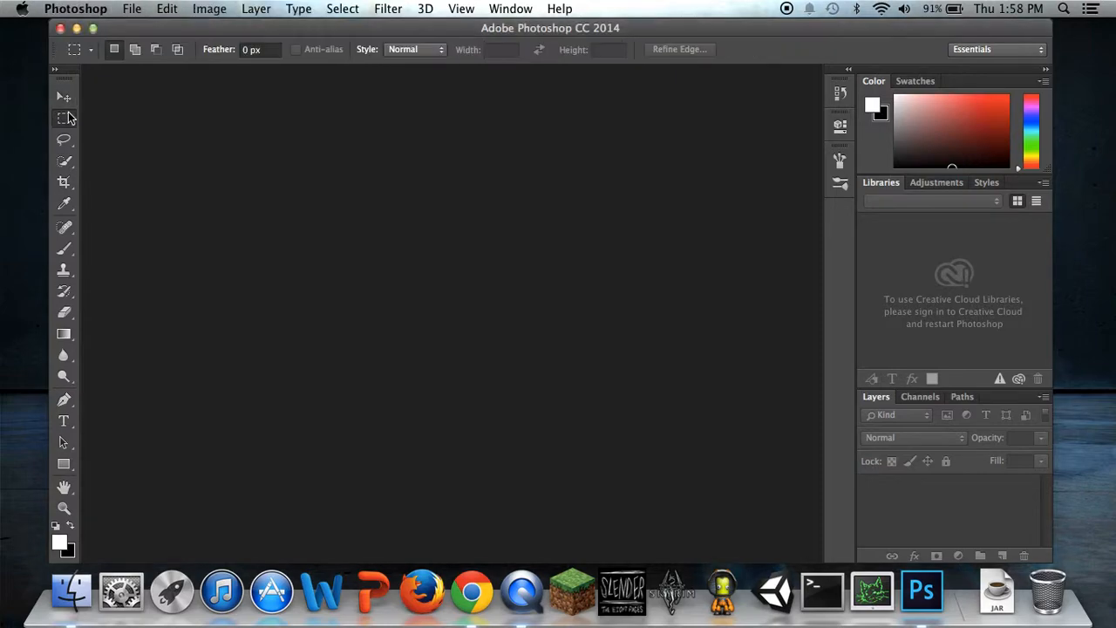
Step: Open the image red apple.jpg from the Pictures folder
left_click(67, 103)
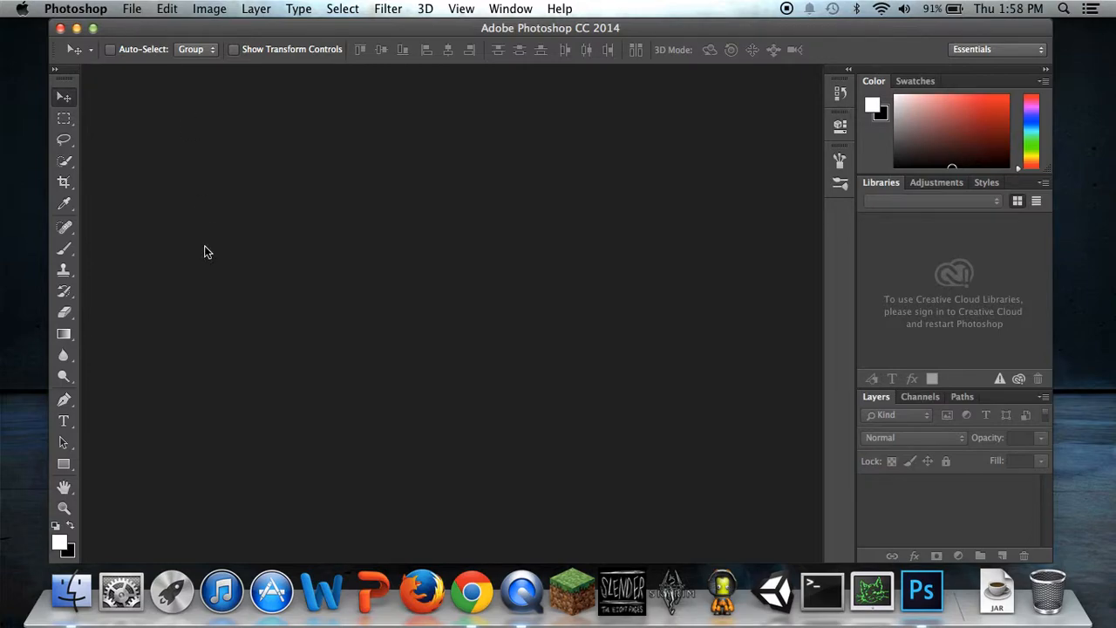
left_click(130, 11)
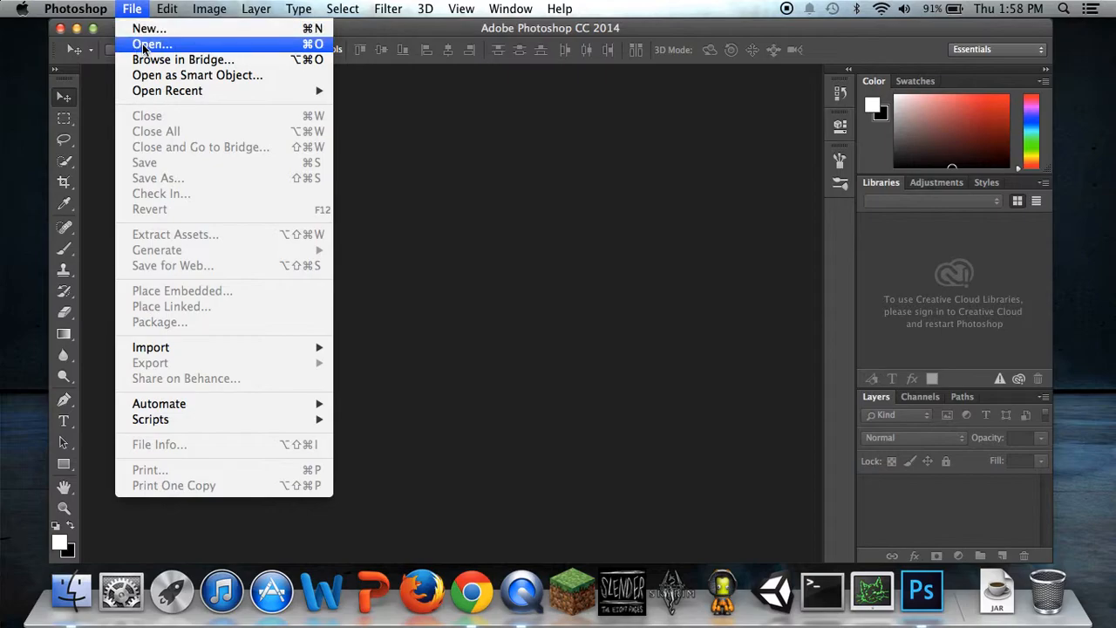
left_click(143, 45)
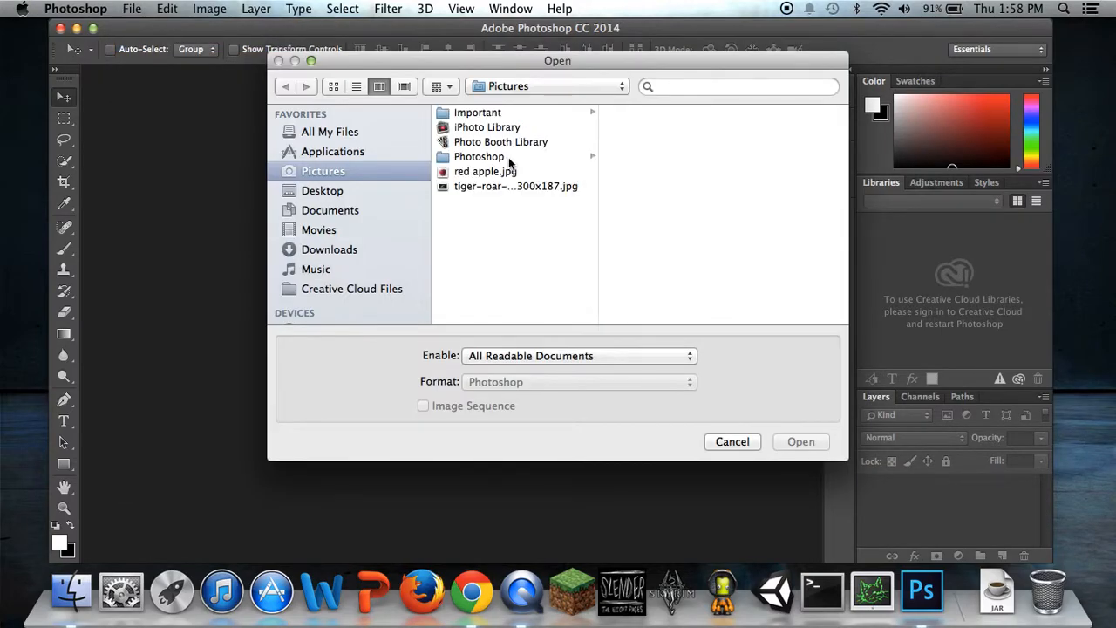
left_click(491, 186)
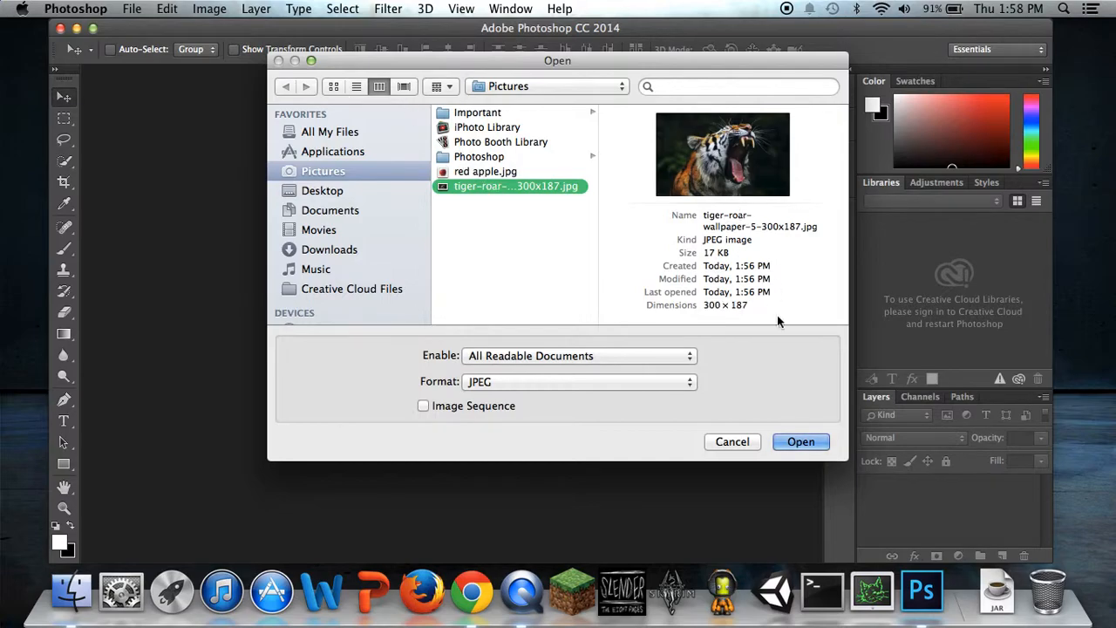
left_click(481, 170)
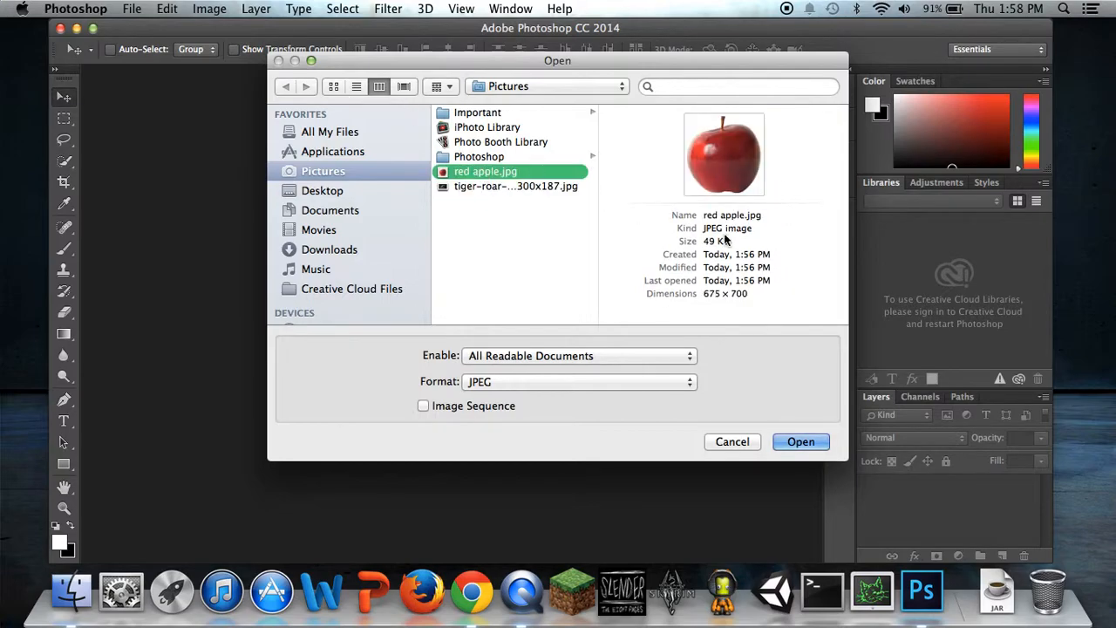
left_click(811, 442)
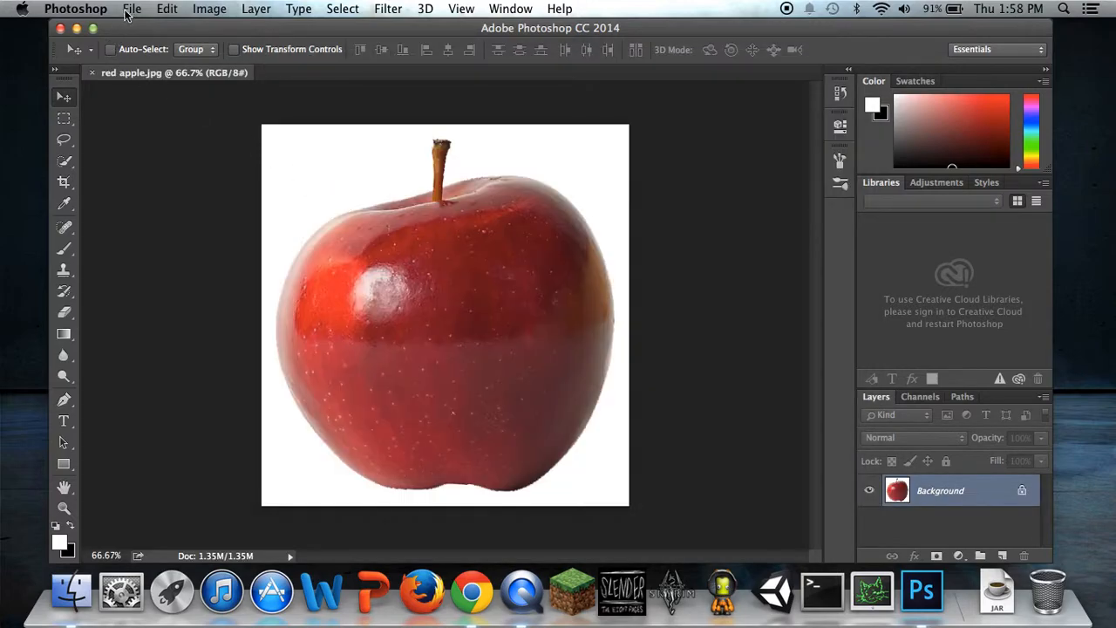
Step: Open the image tiger-roar-wallpaper-5-300x187.jpg from the Pictures folder as a second document
left_click(136, 10)
left_click(150, 44)
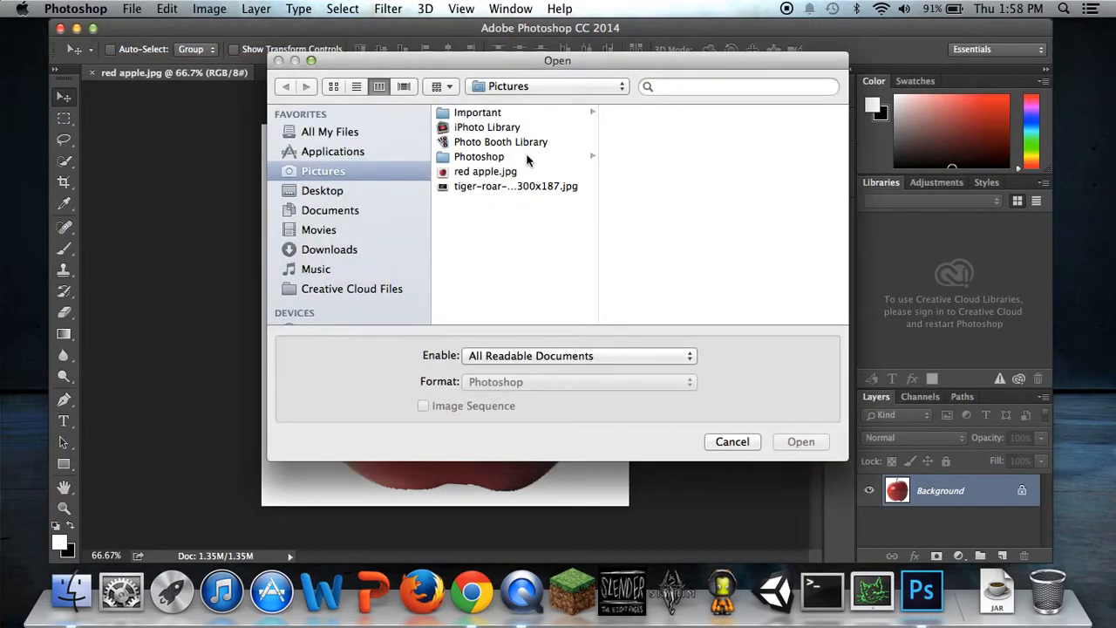
left_click(494, 186)
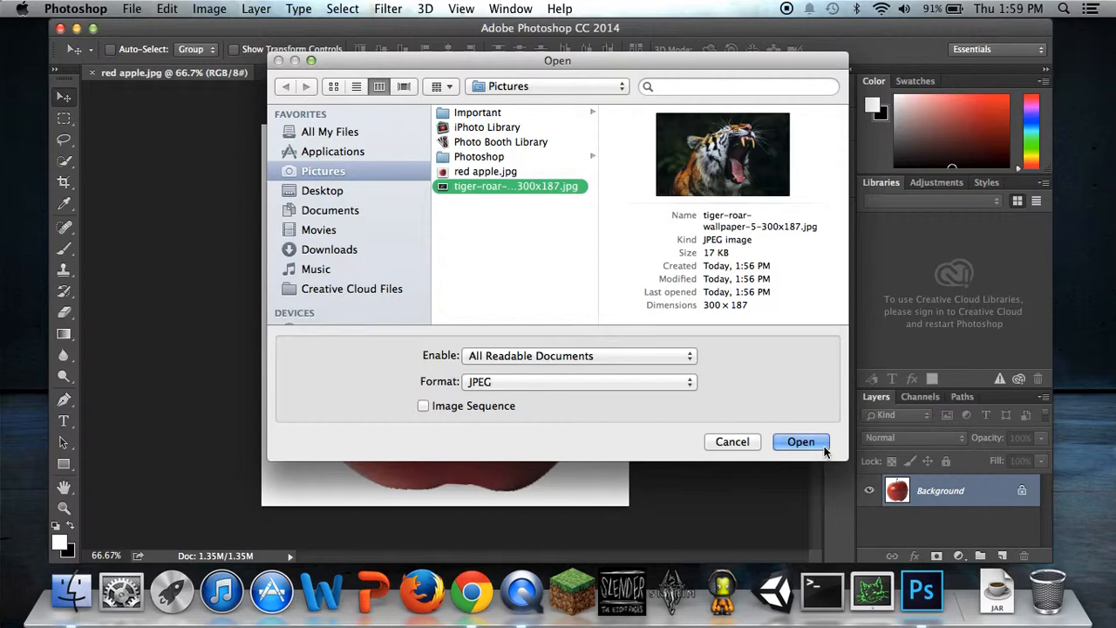
left_click(819, 446)
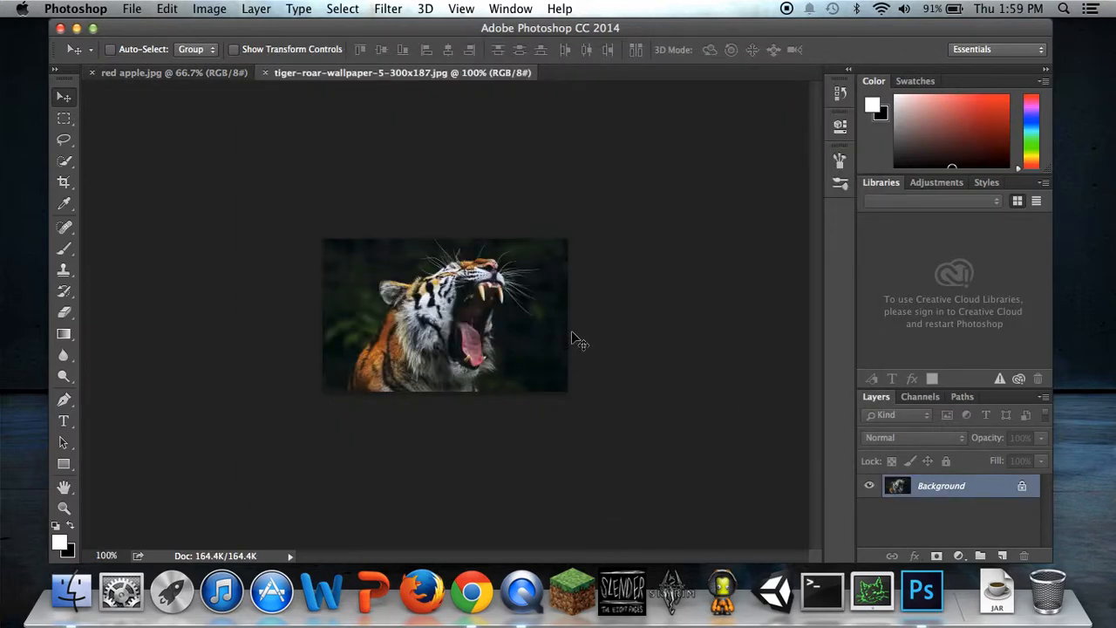
Step: Copy the entire tiger image and paste it into the red apple document
key("super+a")
key("super+c")
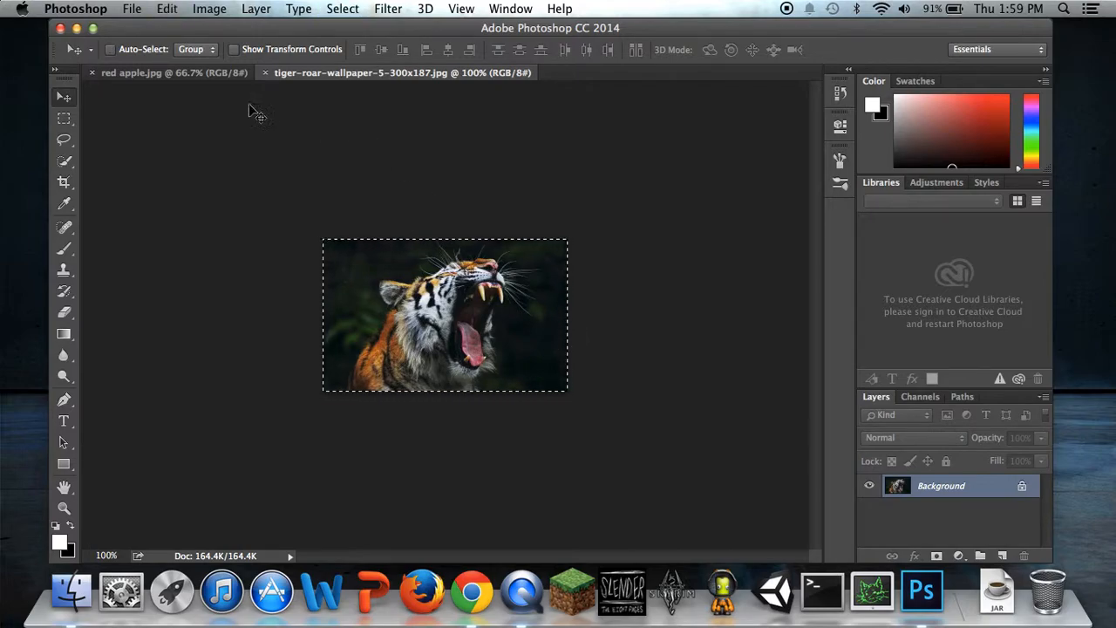
left_click(174, 72)
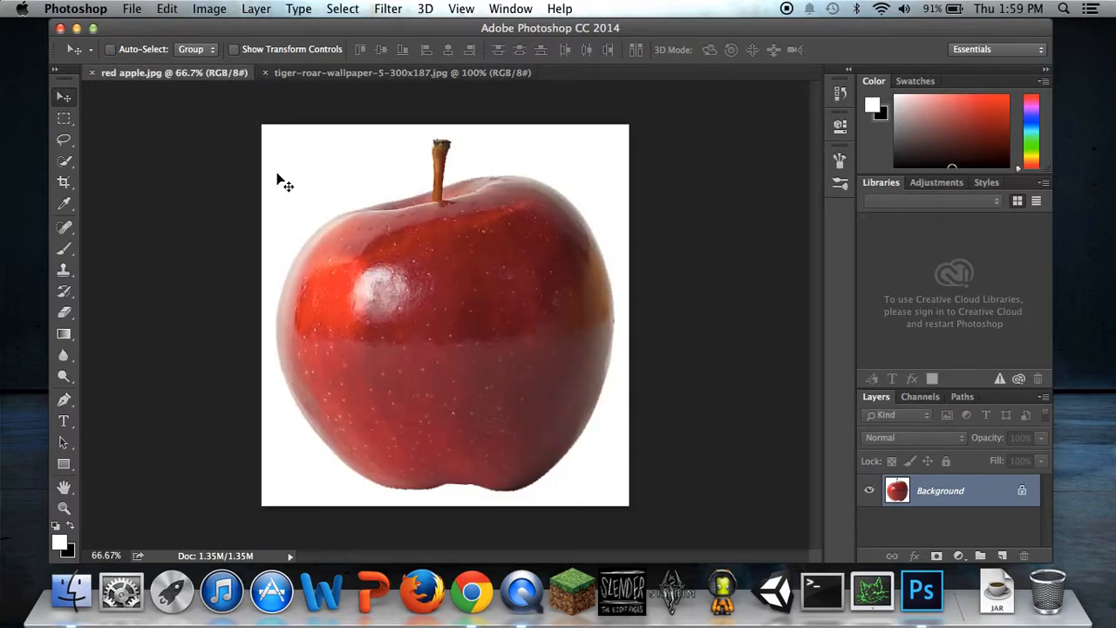
key("super+v")
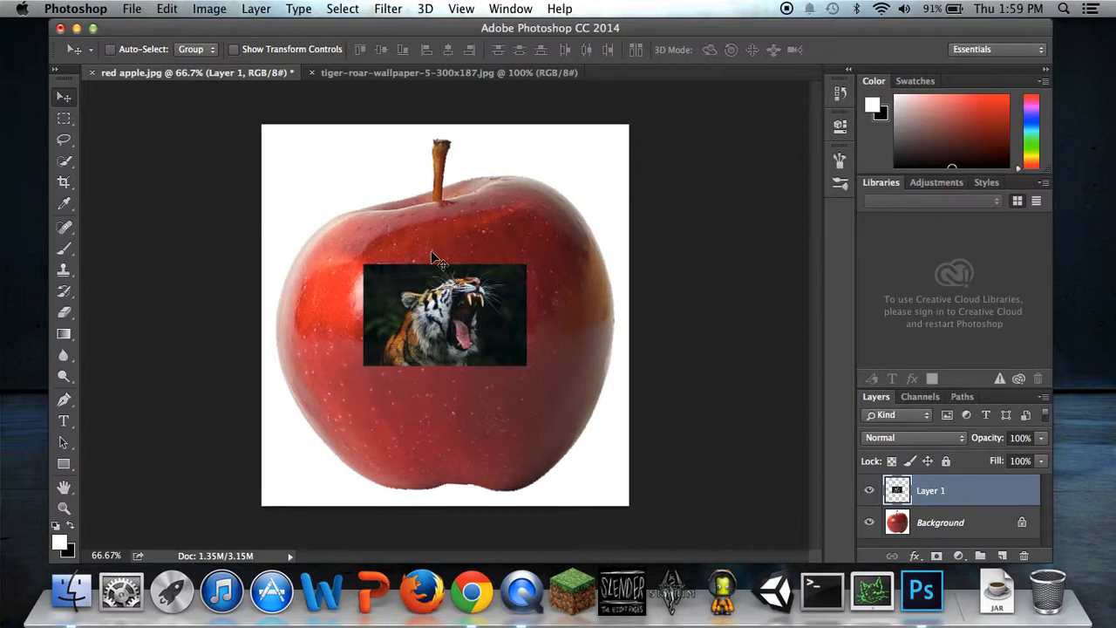
Step: Scale the pasted tiger proportionally to about 212%, move it over the middle of the apple, and apply the transformation
key("super+t")
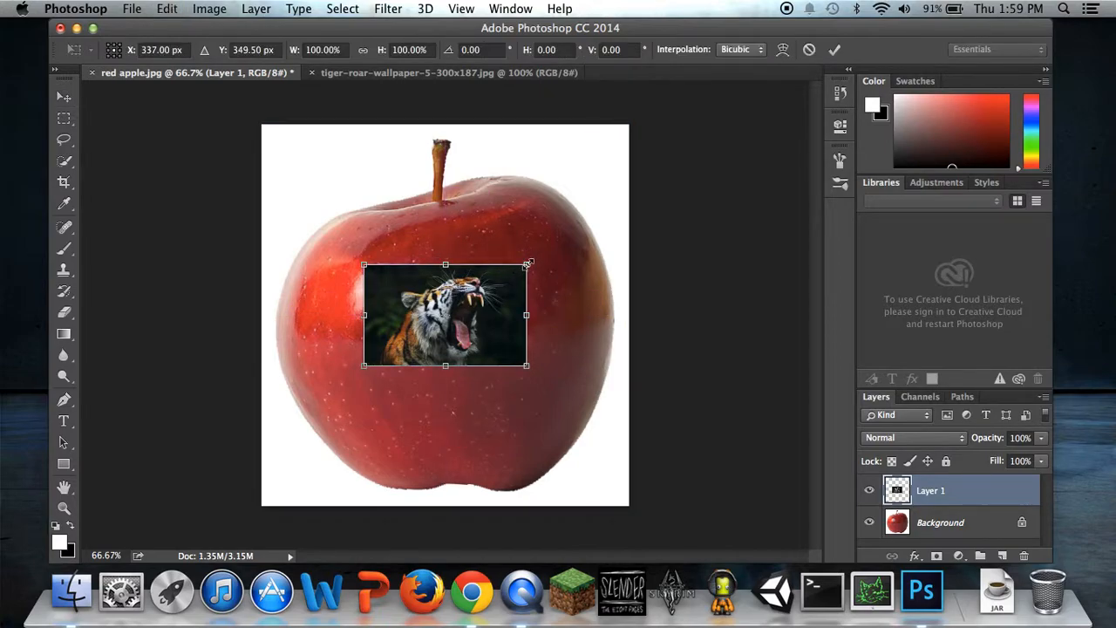
left_click_drag(530, 262, 631, 200)
left_click_drag(574, 278, 521, 313)
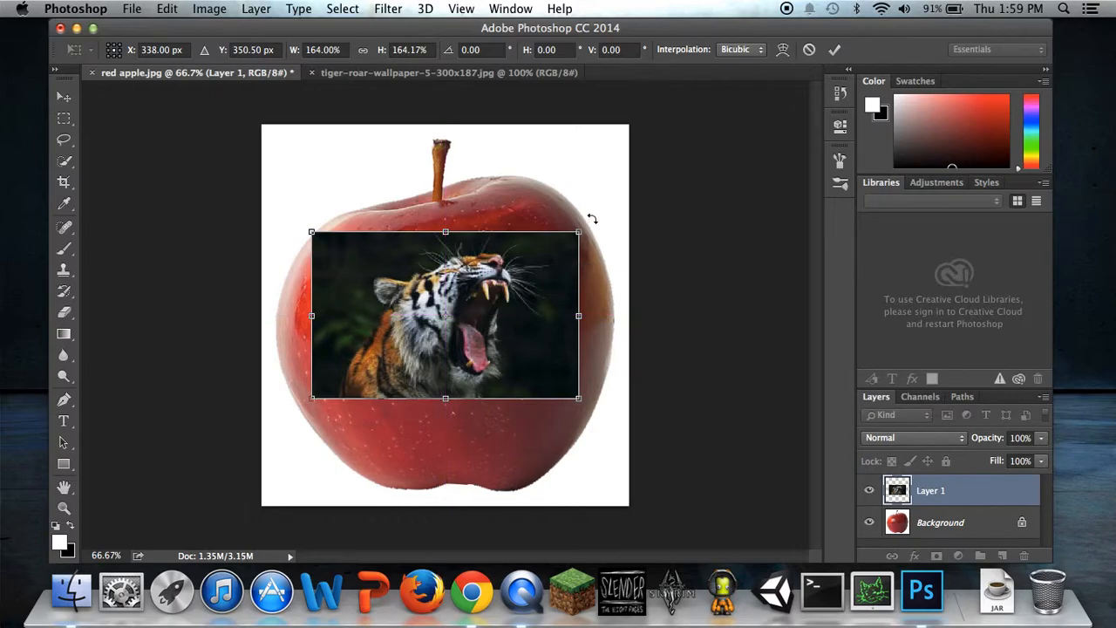
left_click_drag(580, 232, 658, 183)
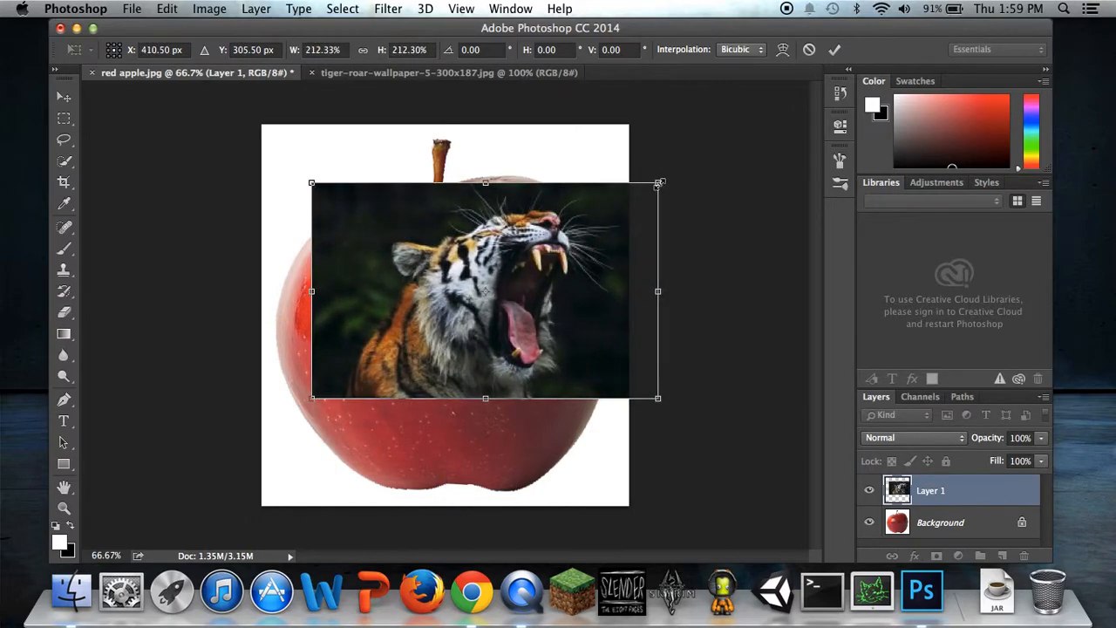
left_click_drag(510, 307, 484, 330)
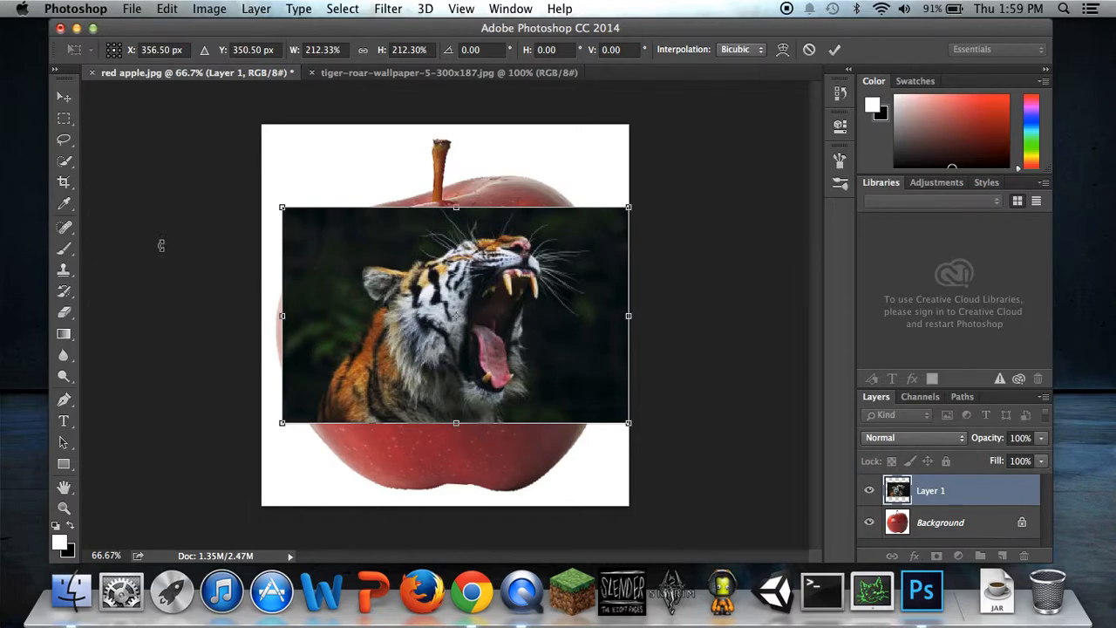
left_click(64, 162)
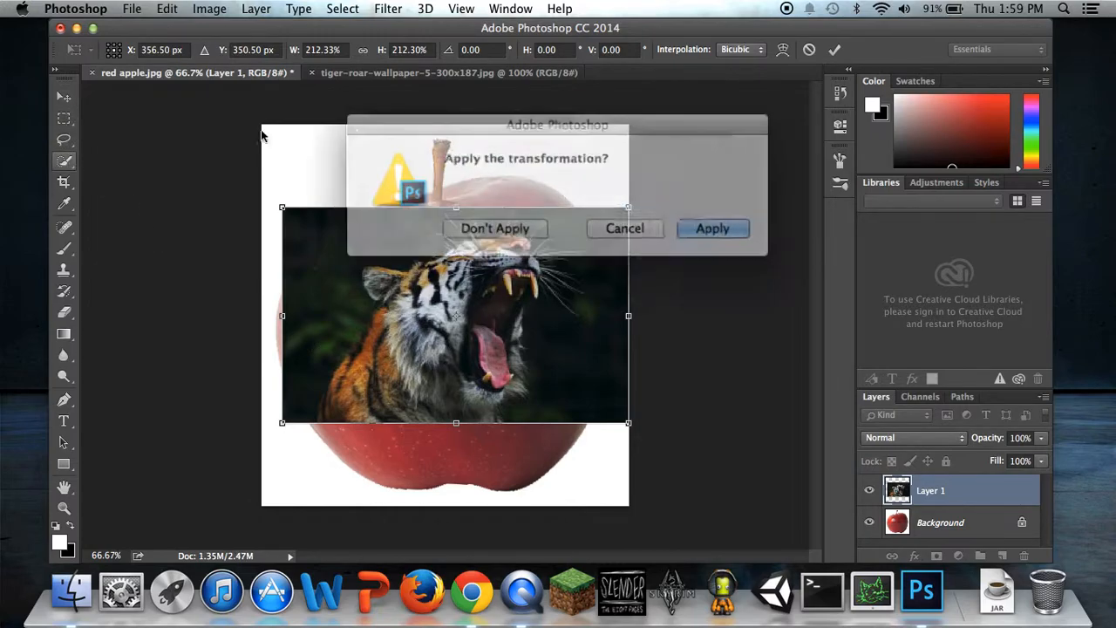
left_click(702, 221)
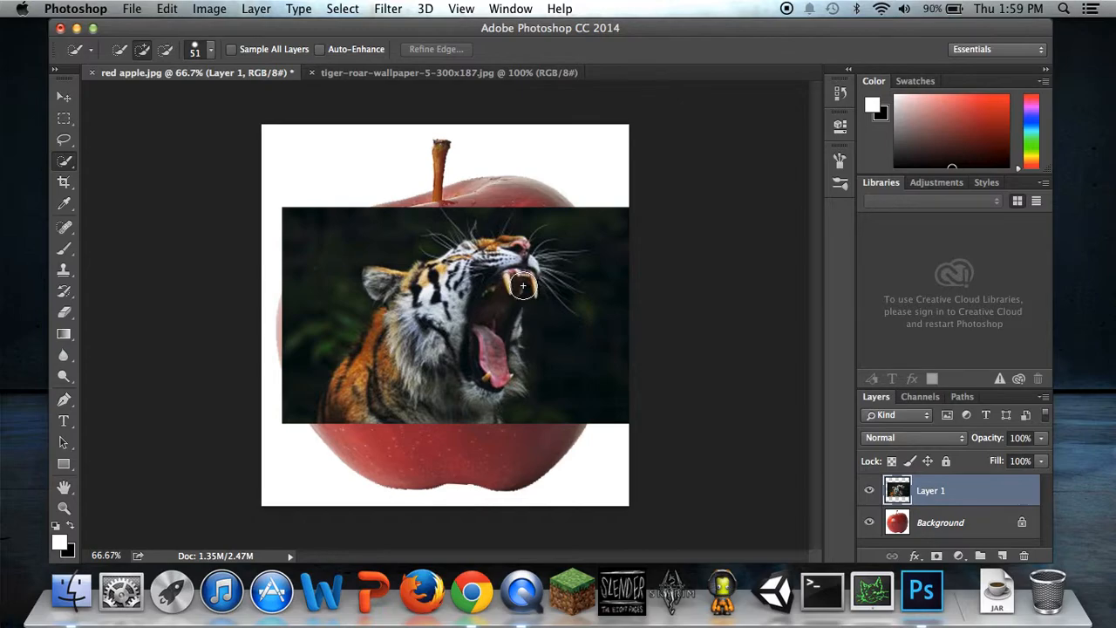
Step: Select the tiger's open mouth with the Quick Selection tool and cut it onto its own layer
mouse_move(519, 283)
left_mouse_down()
mouse_move(492, 326)
mouse_move(493, 356)
left_mouse_up()
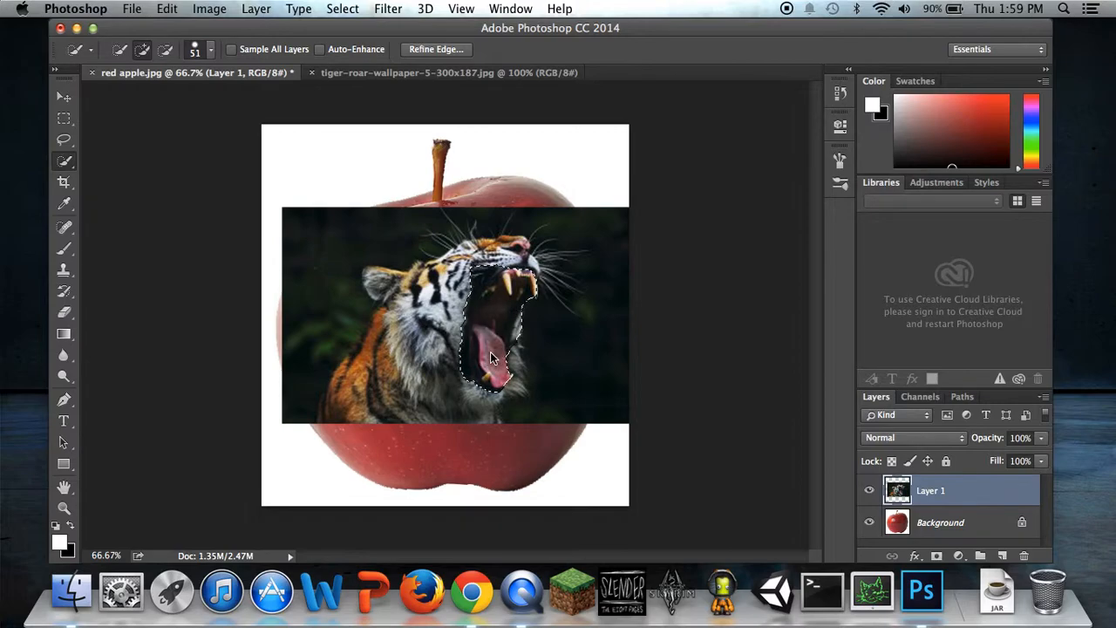
mouse_move(523, 293)
left_mouse_down()
mouse_move(530, 277)
mouse_move(494, 334)
left_mouse_up()
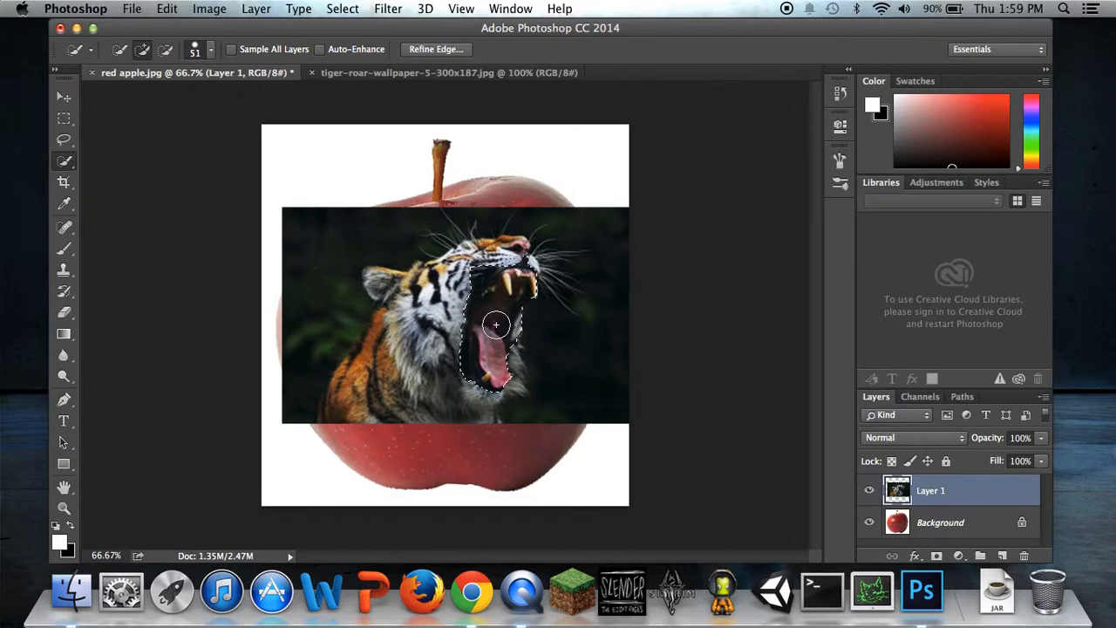
right_click(495, 327)
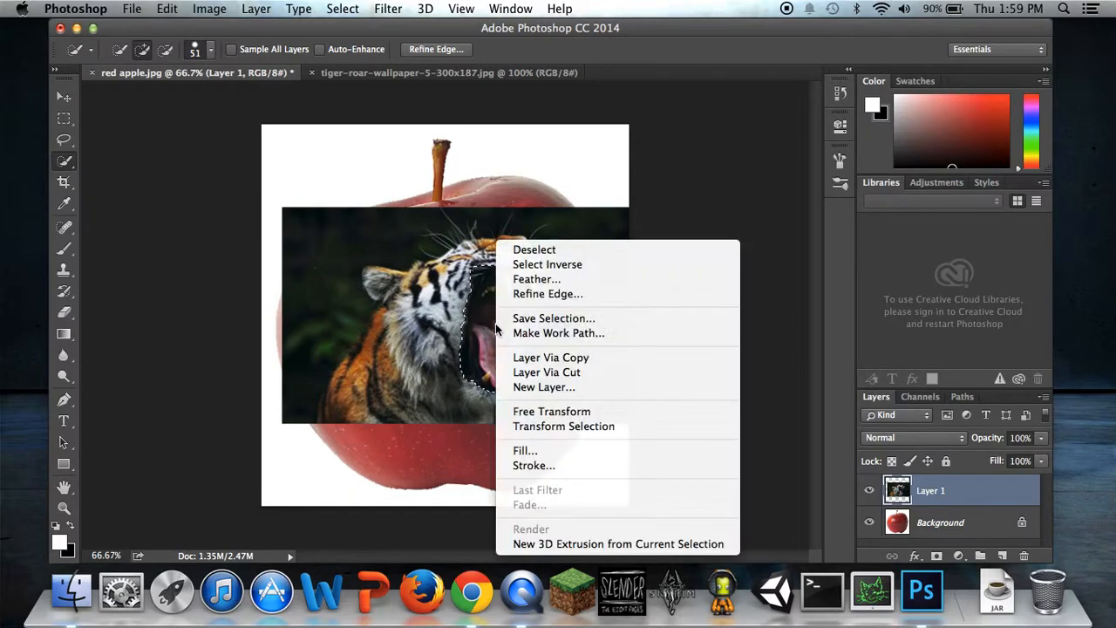
left_click(576, 371)
Step: Delete Layer 1, which holds the rest of the tiger image
scroll(930, 493, "down", 1)
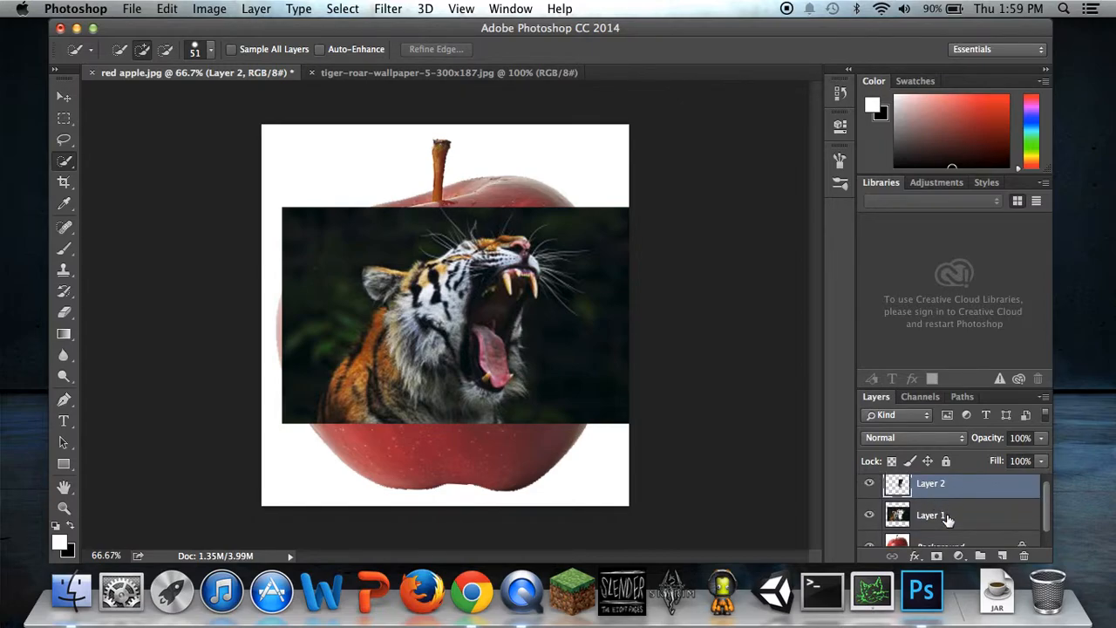
left_click(947, 519)
right_click(949, 519)
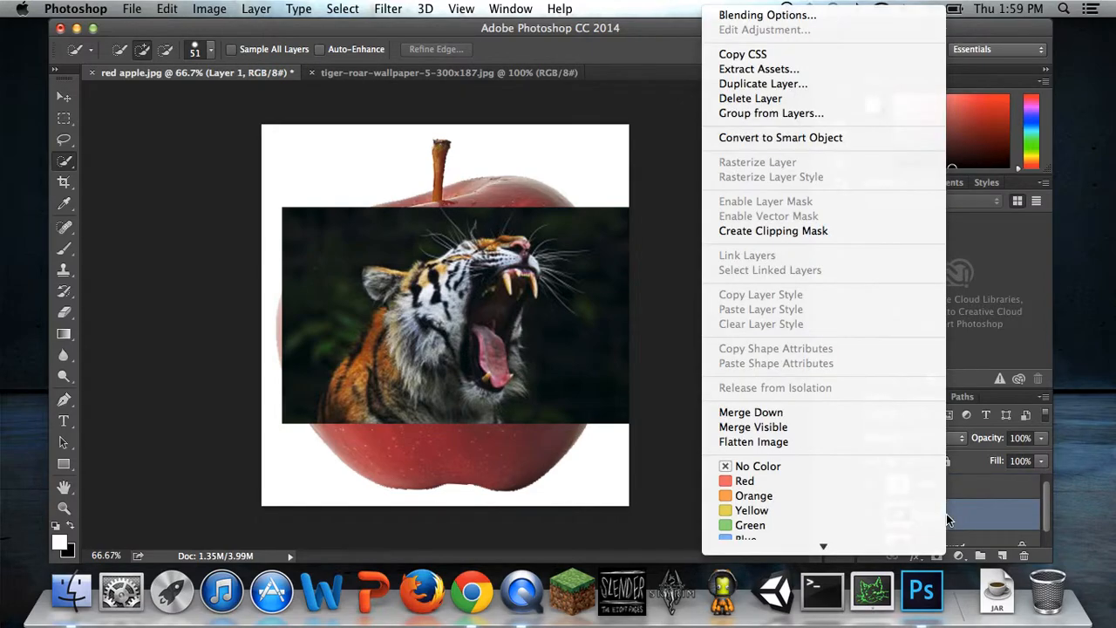
left_click(783, 100)
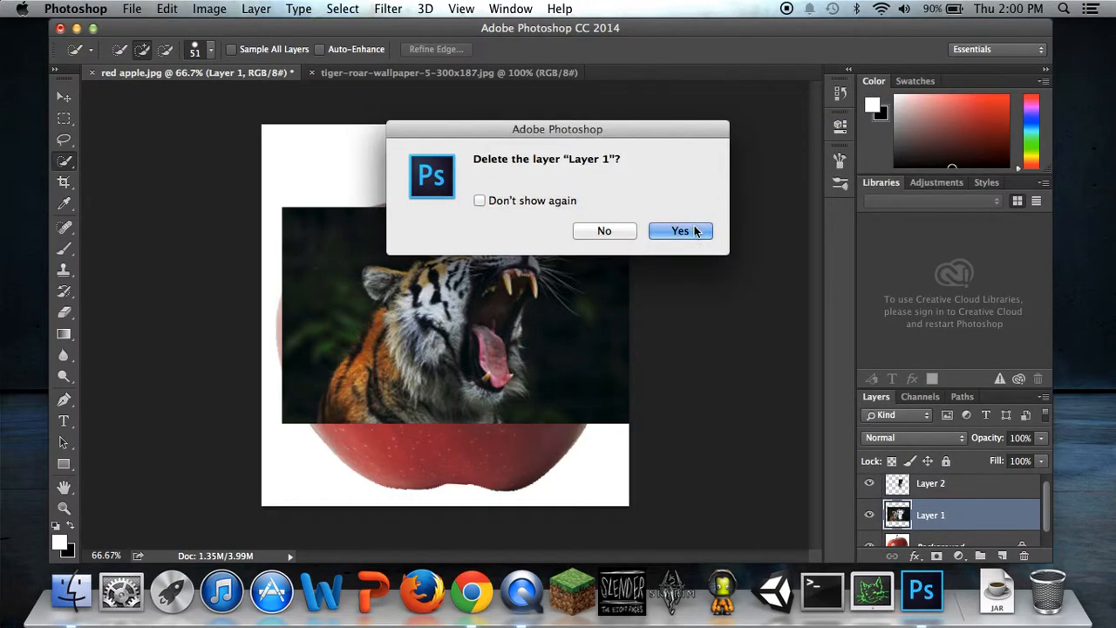
left_click(698, 229)
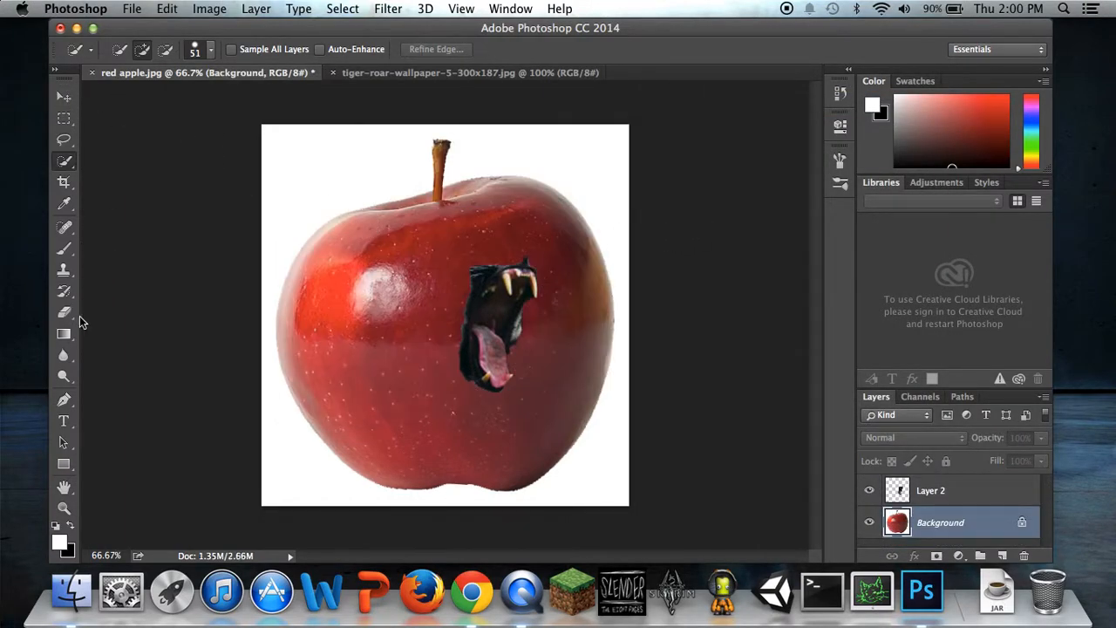
Step: Erase the leftover dark fringe along the mouth's upper and left edges on Layer 2 with an 87 px eraser
left_click(68, 313)
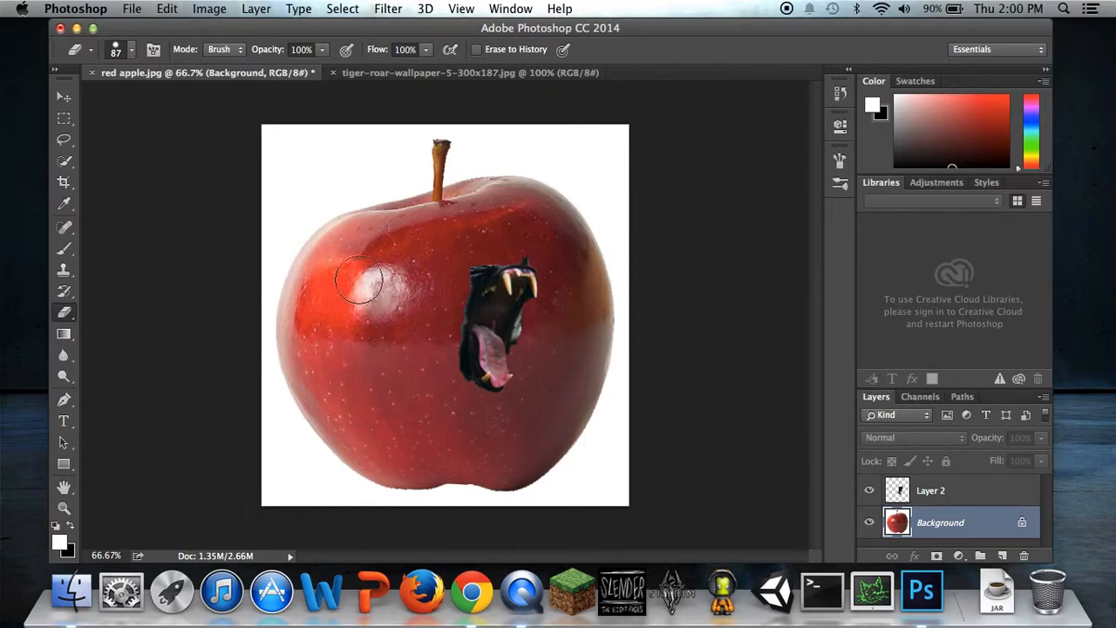
left_click(387, 287)
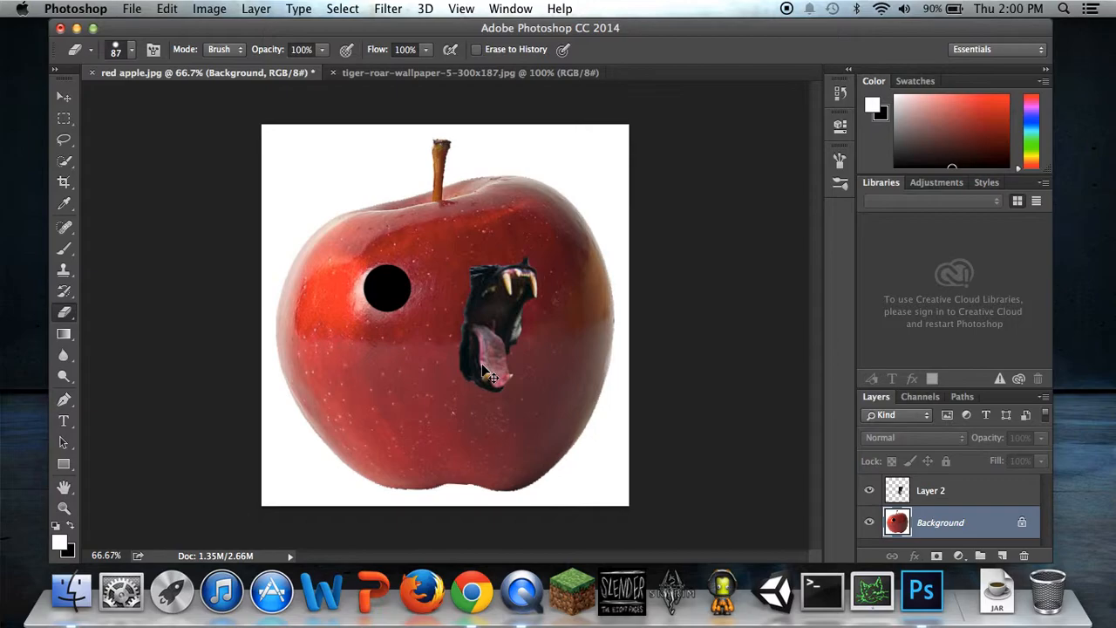
key("super+z")
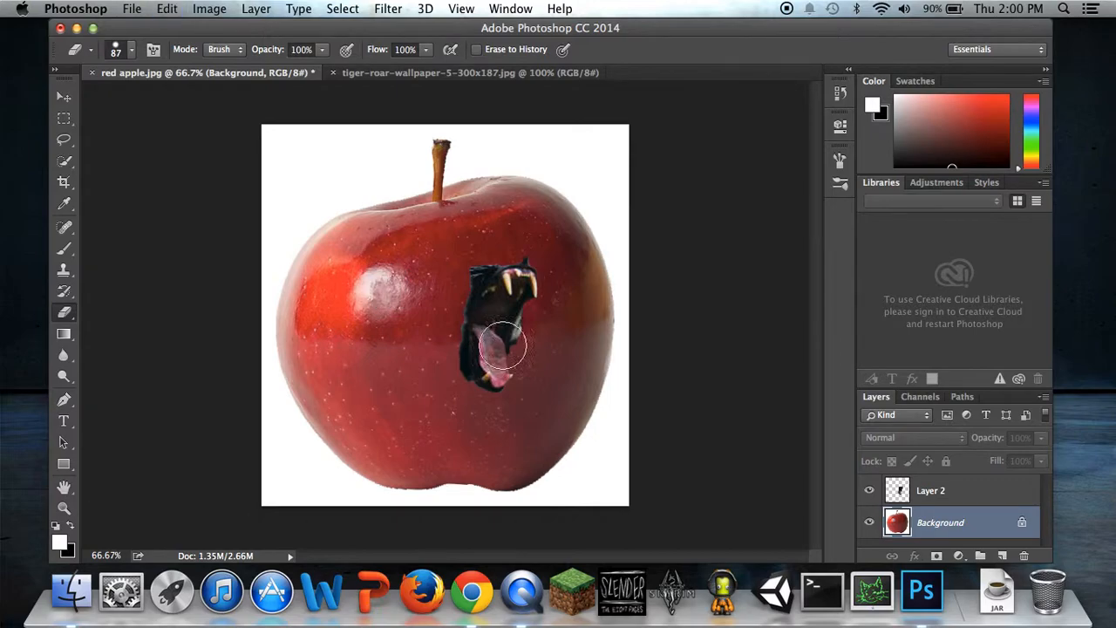
left_click(950, 494)
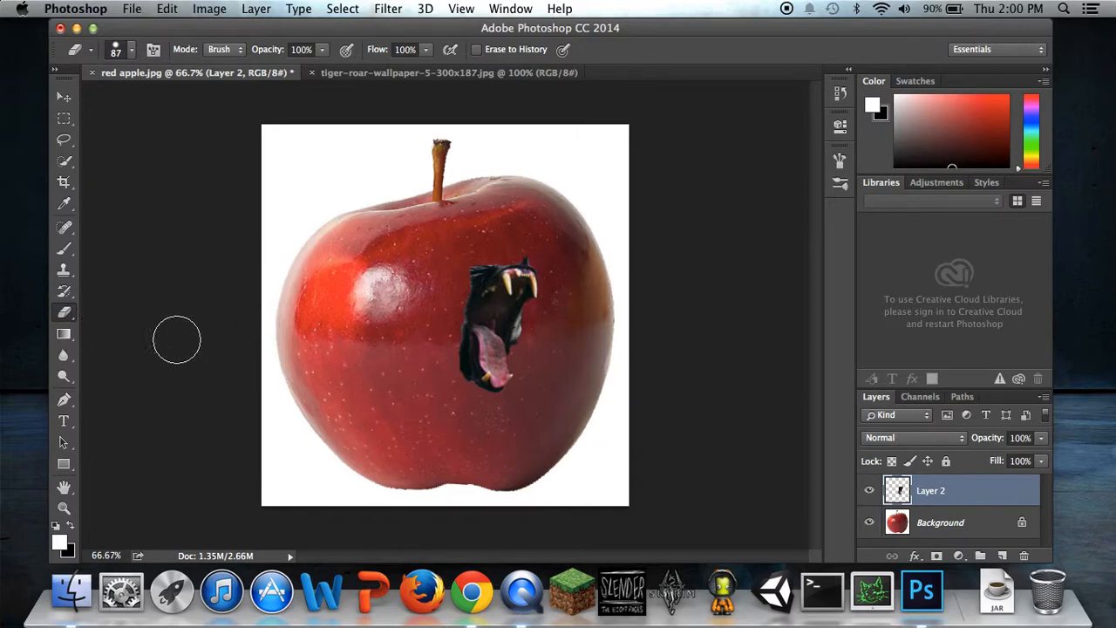
left_click_drag(461, 270, 467, 259)
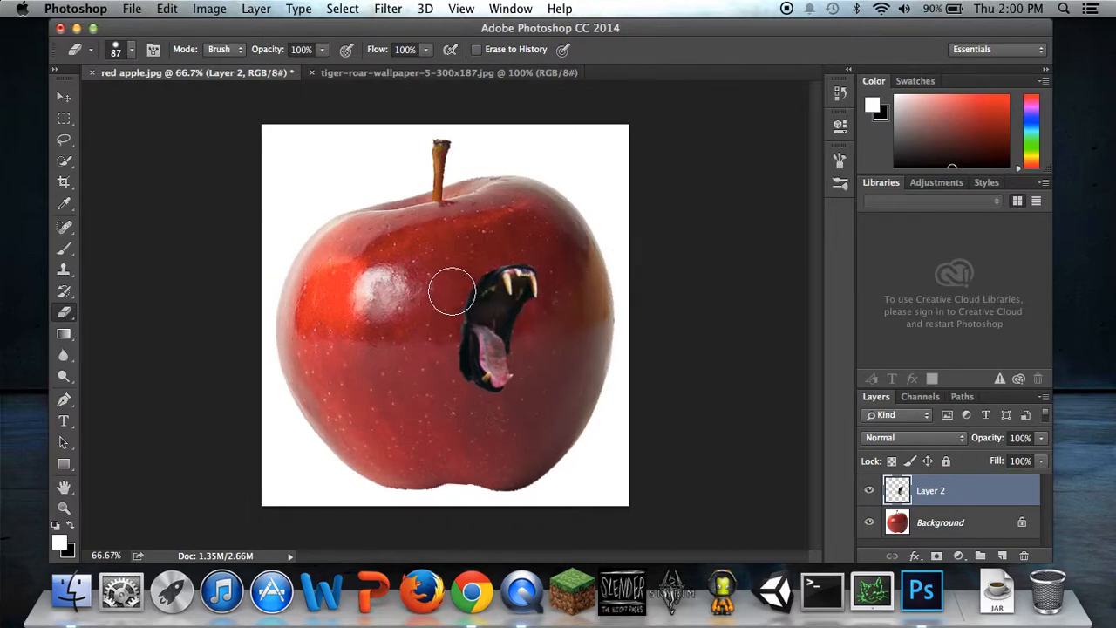
left_click(441, 353)
left_click(444, 375)
left_click(449, 384)
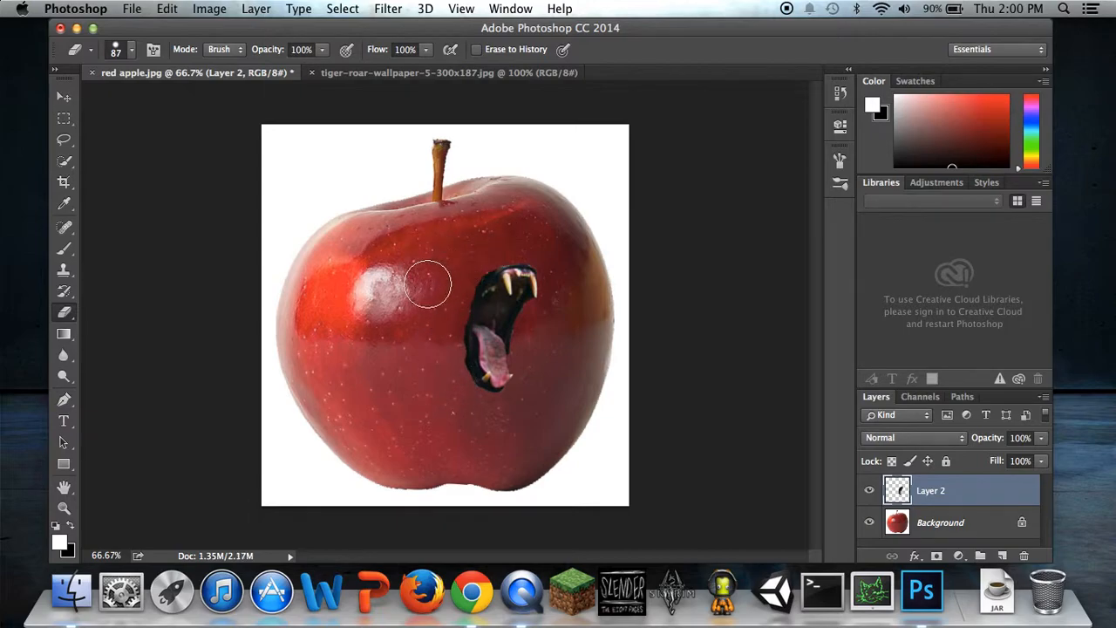
Step: Free-transform the tiger mouth on Layer 2, enlarging it proportionally to about 177% and moving it over the apple's middle
left_click(68, 98)
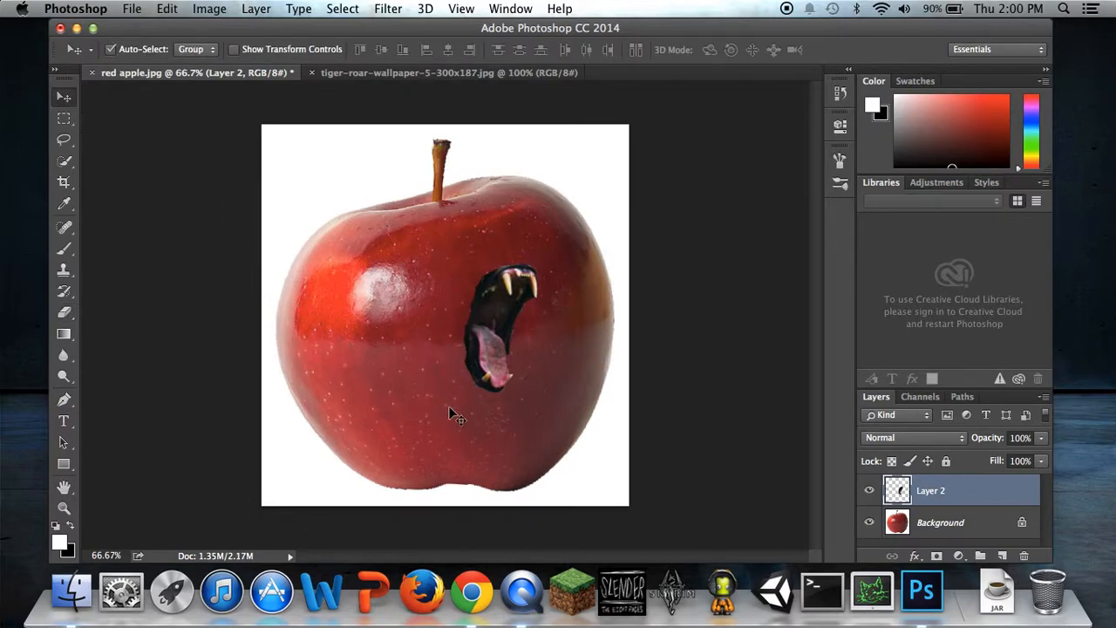
key("super+t")
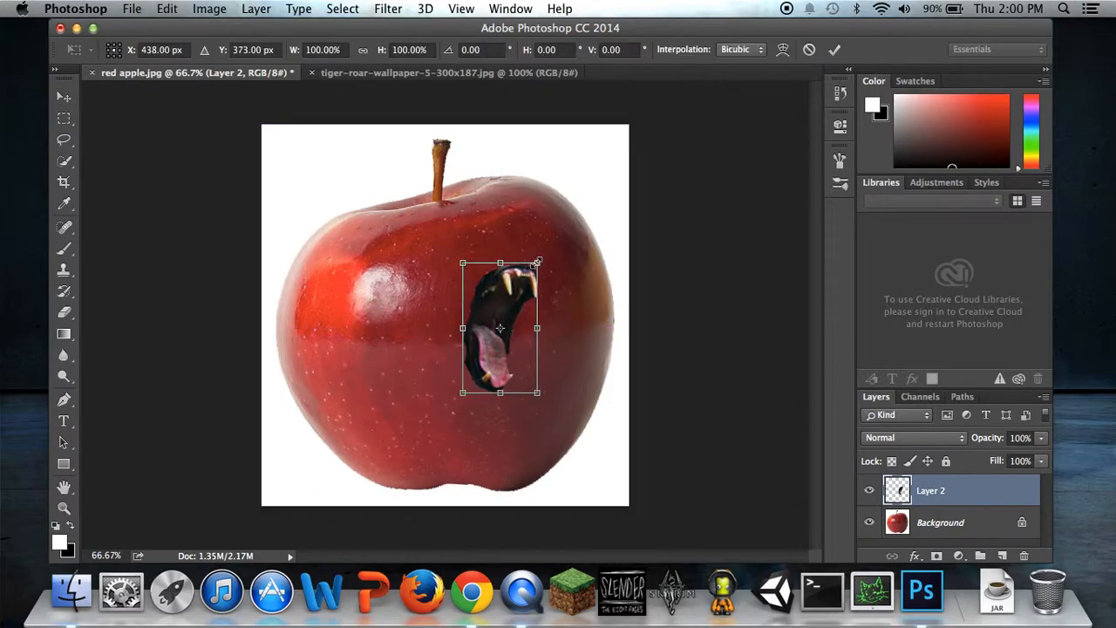
left_click_drag(538, 262, 601, 203)
left_click_drag(508, 320, 521, 405)
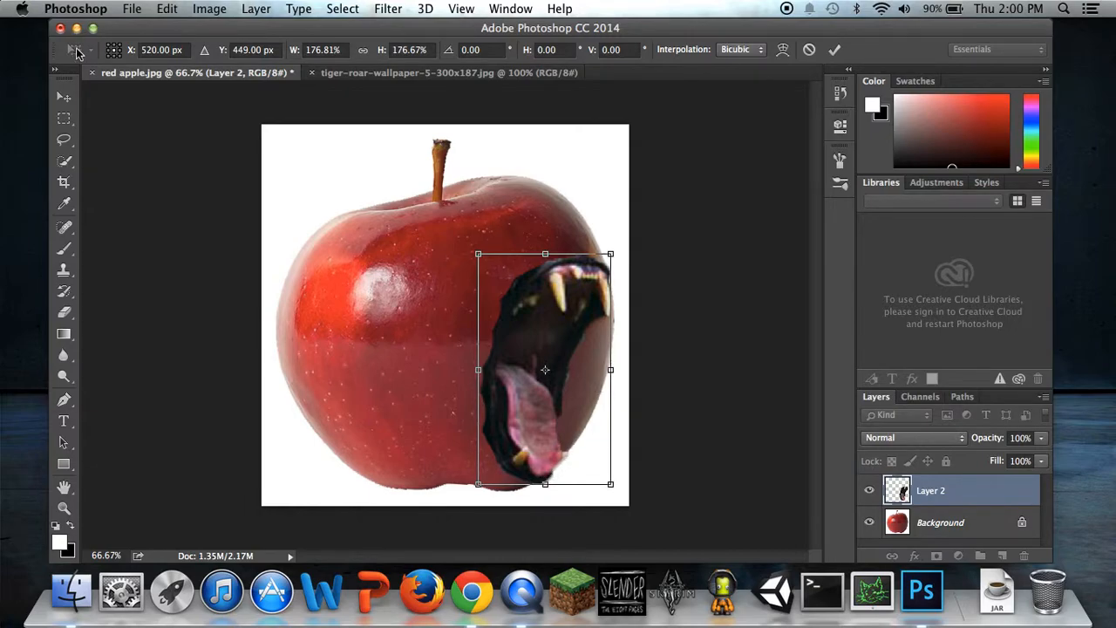
left_click_drag(536, 334, 477, 295)
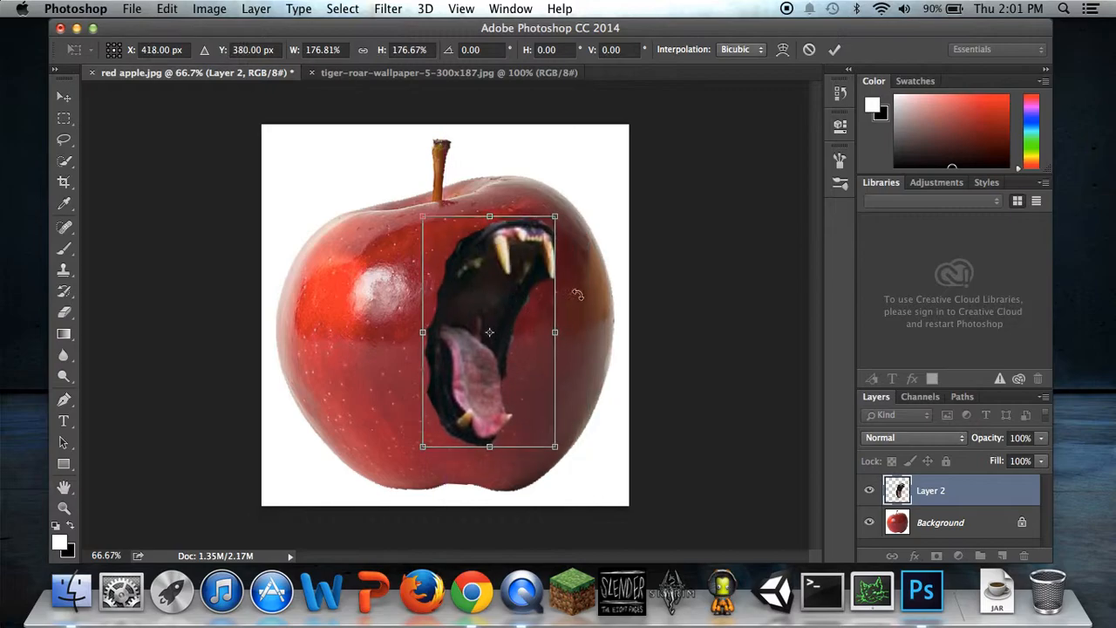
Step: Rotate the mouth to about -6° and place it against the apple's right edge, applying the transformation
left_click_drag(580, 299, 575, 284)
left_click_drag(503, 296, 556, 315)
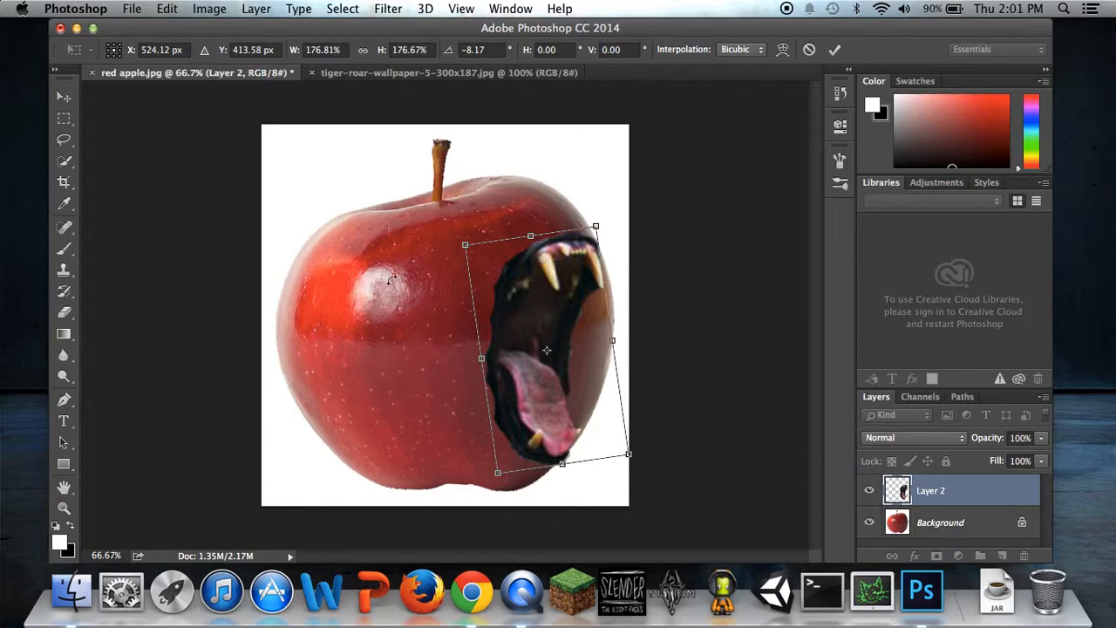
left_click_drag(410, 307, 411, 302)
left_click(63, 97)
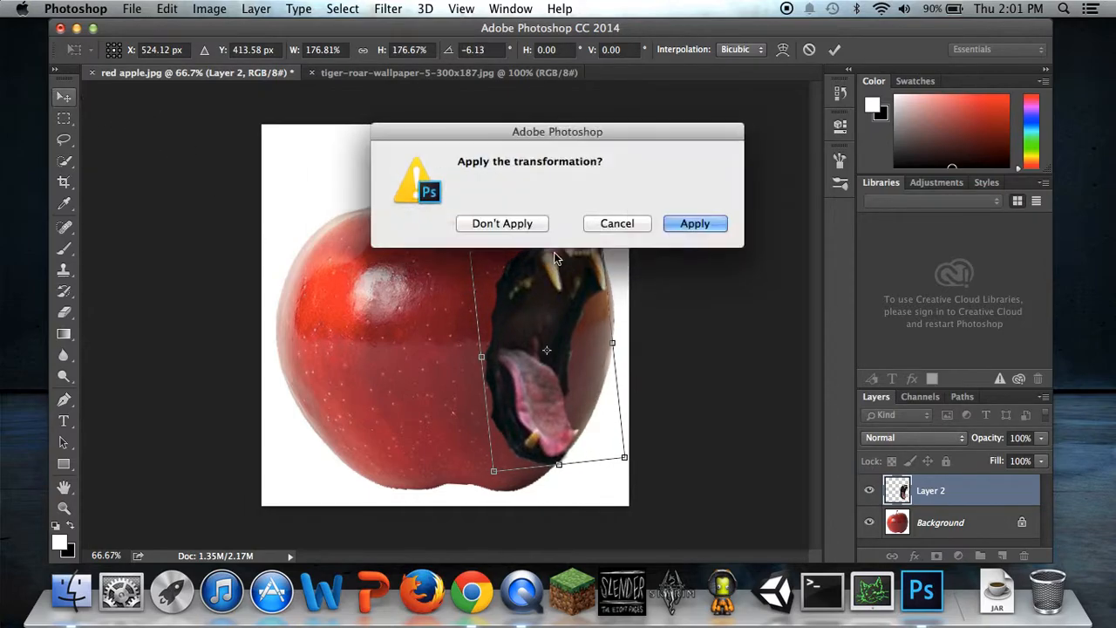
left_click(676, 226)
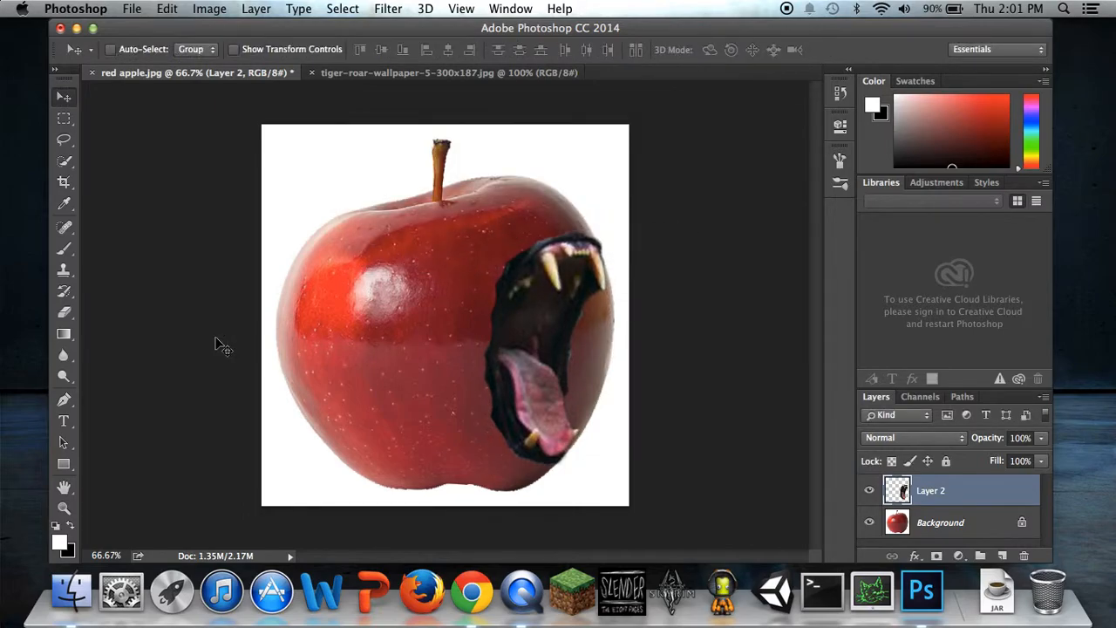
Step: Lower Layer 2's opacity to 70% and close the tiger wallpaper document
left_click(1041, 438)
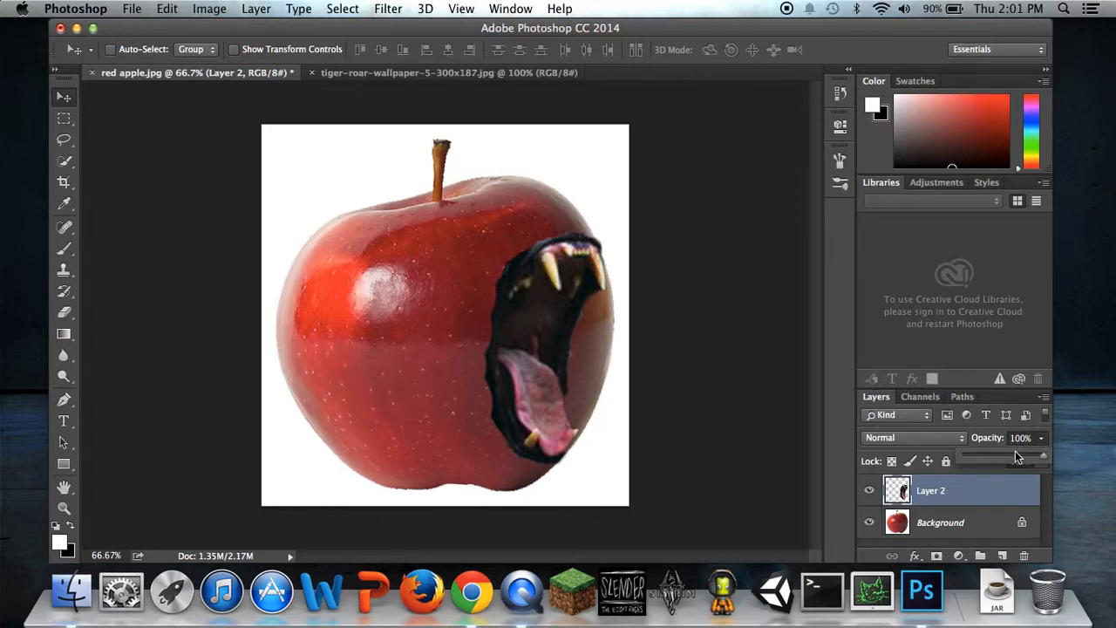
left_click(1015, 450)
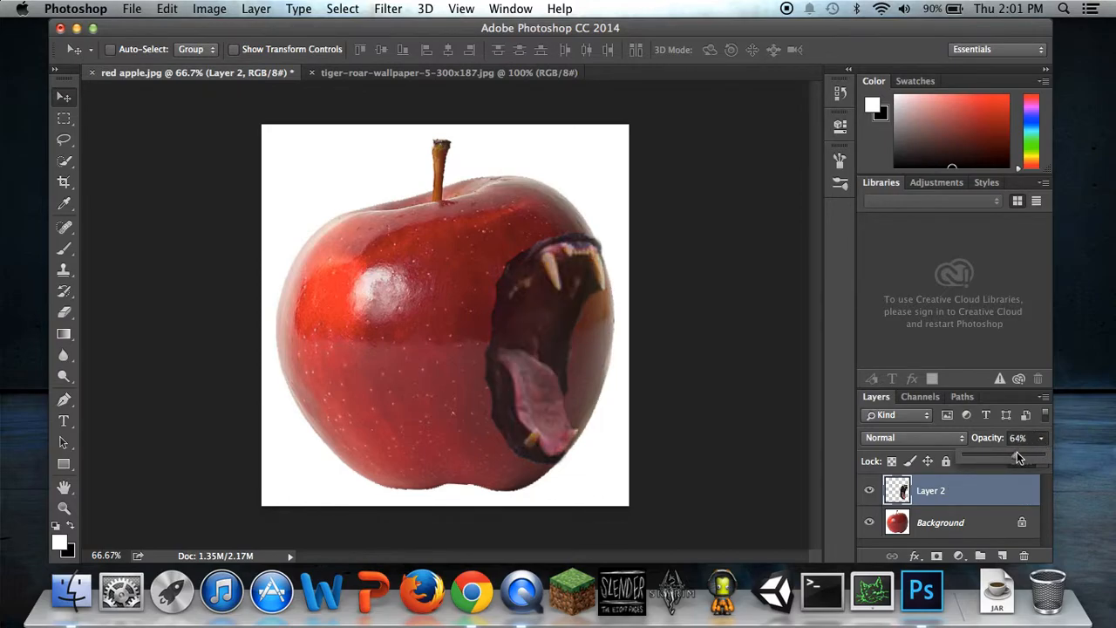
left_click_drag(1021, 453, 1023, 453)
left_click(73, 102)
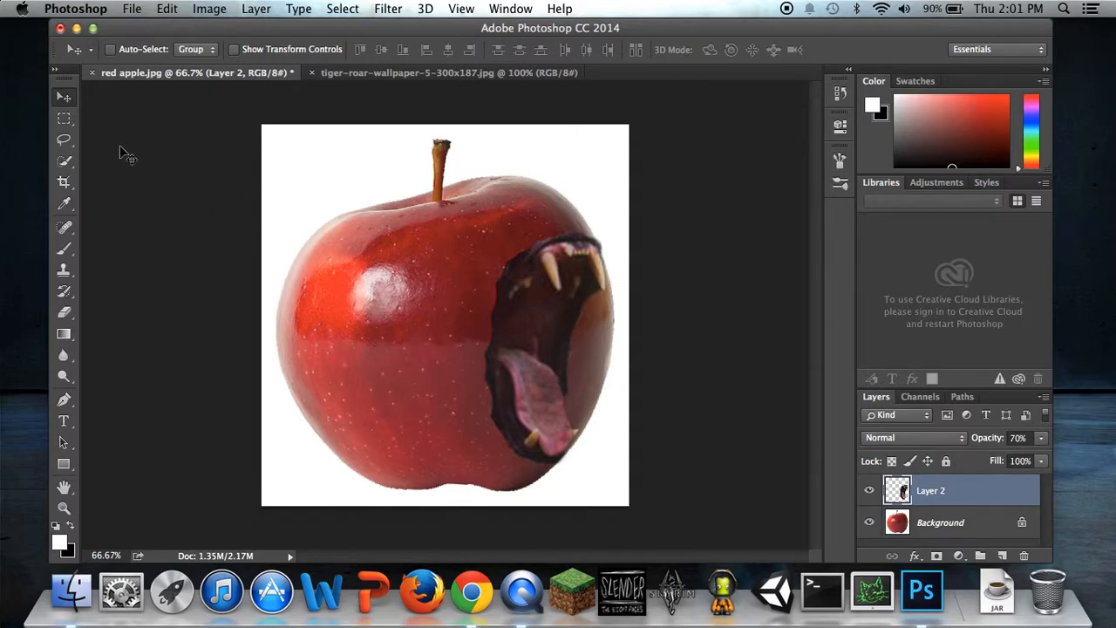
left_click(313, 73)
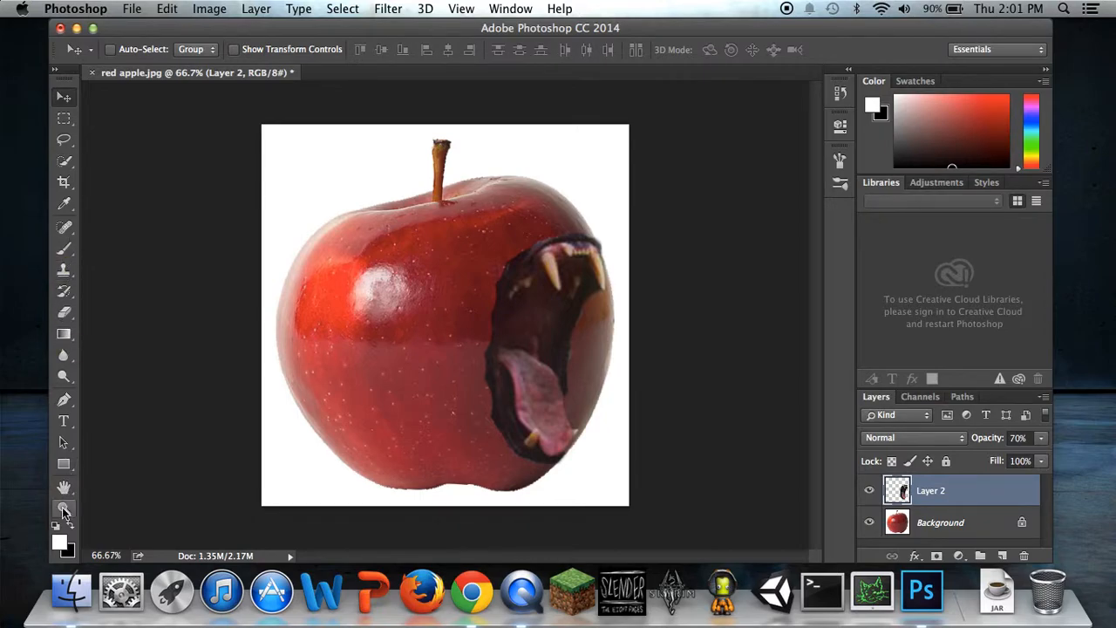
Step: Set the foreground colour to the dark red b80303
left_click(61, 543)
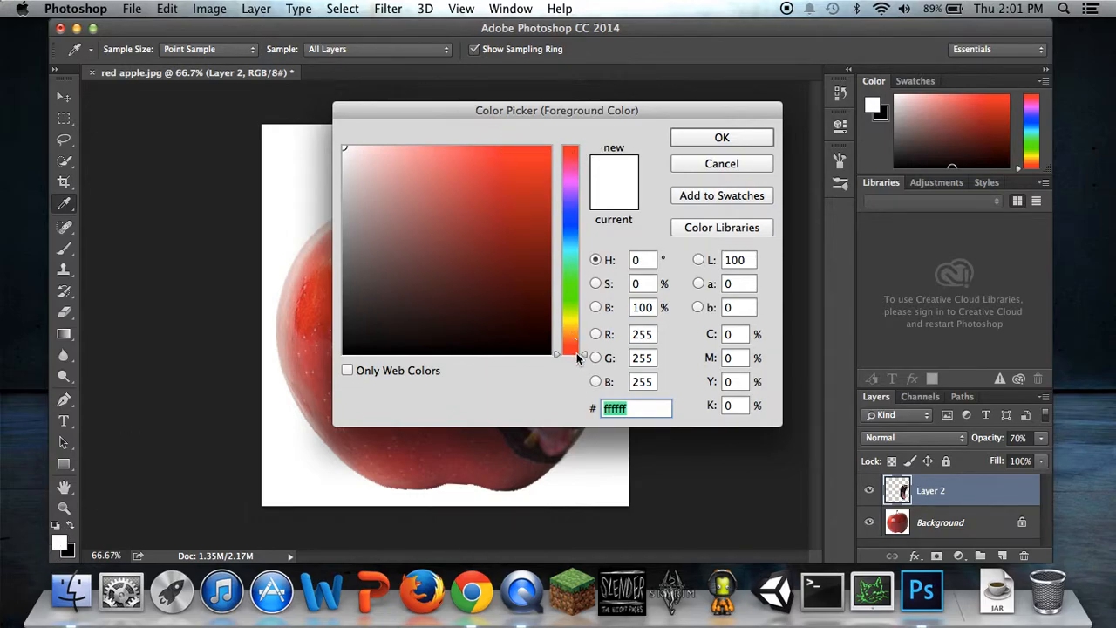
left_click_drag(584, 358, 584, 146)
mouse_move(342, 147)
left_mouse_down()
mouse_move(537, 183)
mouse_move(554, 174)
mouse_move(569, 100)
left_mouse_up()
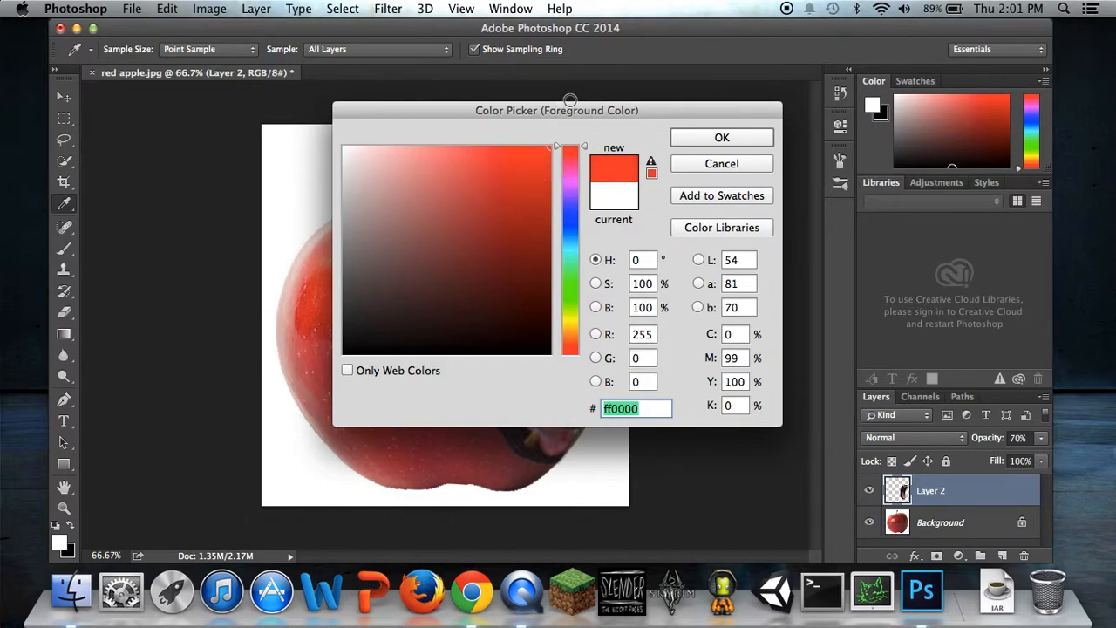
mouse_move(562, 149)
left_mouse_down()
mouse_move(528, 179)
mouse_move(553, 187)
mouse_move(554, 214)
mouse_move(542, 204)
left_mouse_up()
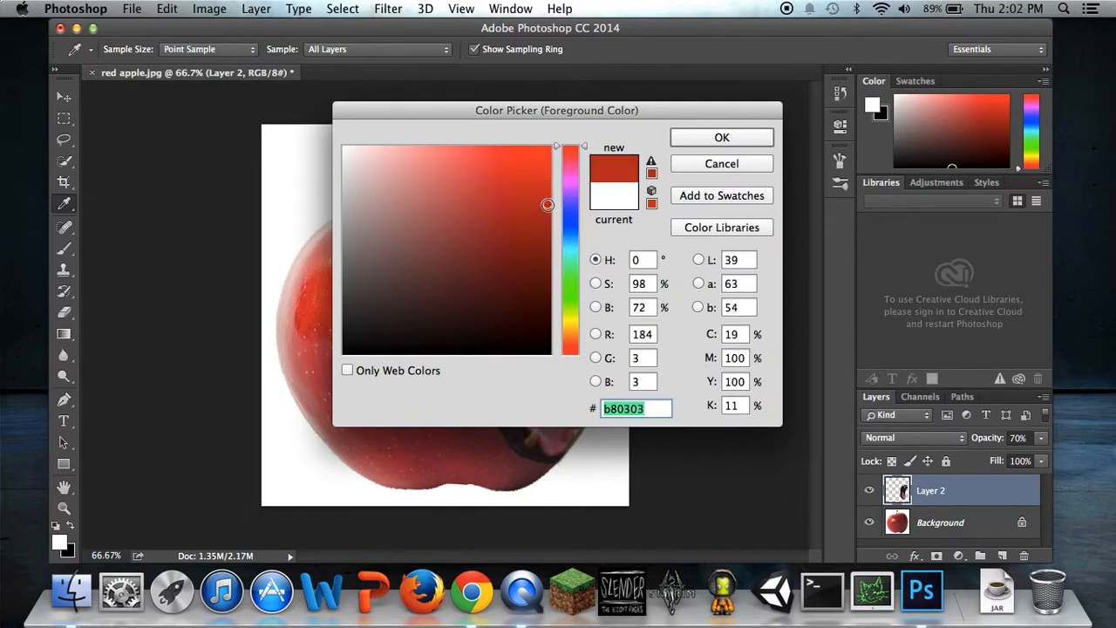
left_click(687, 142)
key("v")
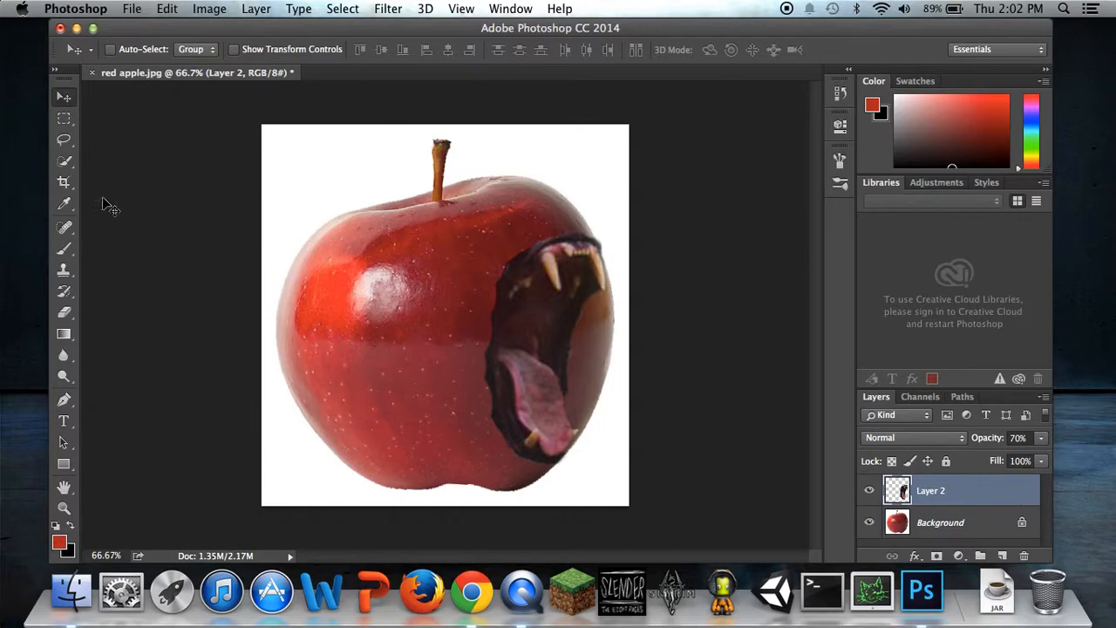
Step: Tint the mouth's dark left rim on Layer 2 red with a soft 114 px brush at 5% opacity
left_click(66, 250)
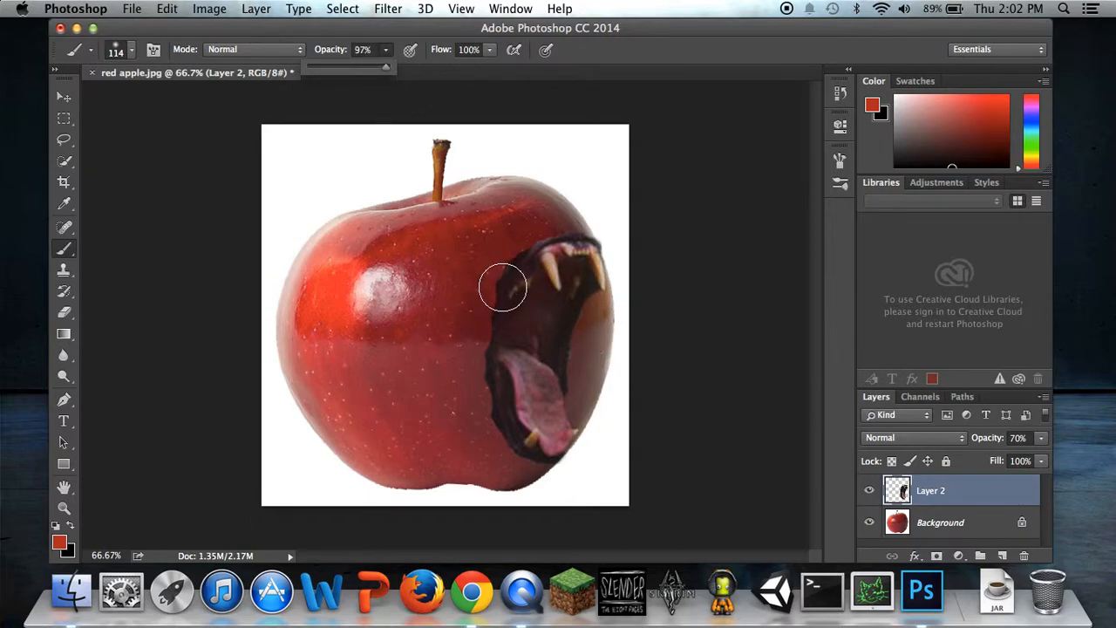
left_click(502, 287)
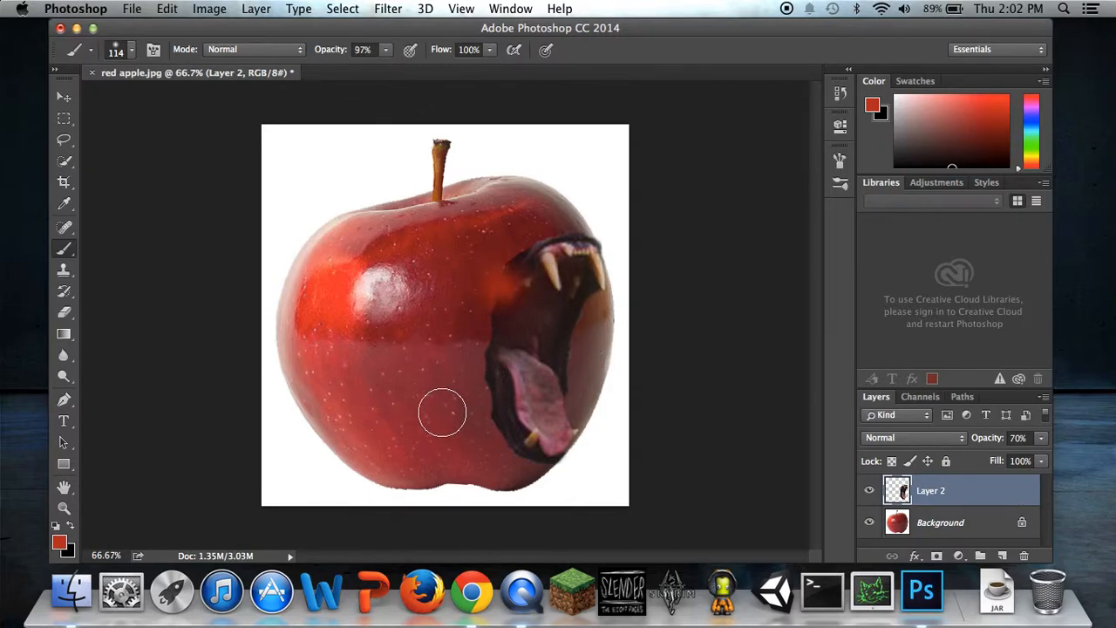
key("super+z")
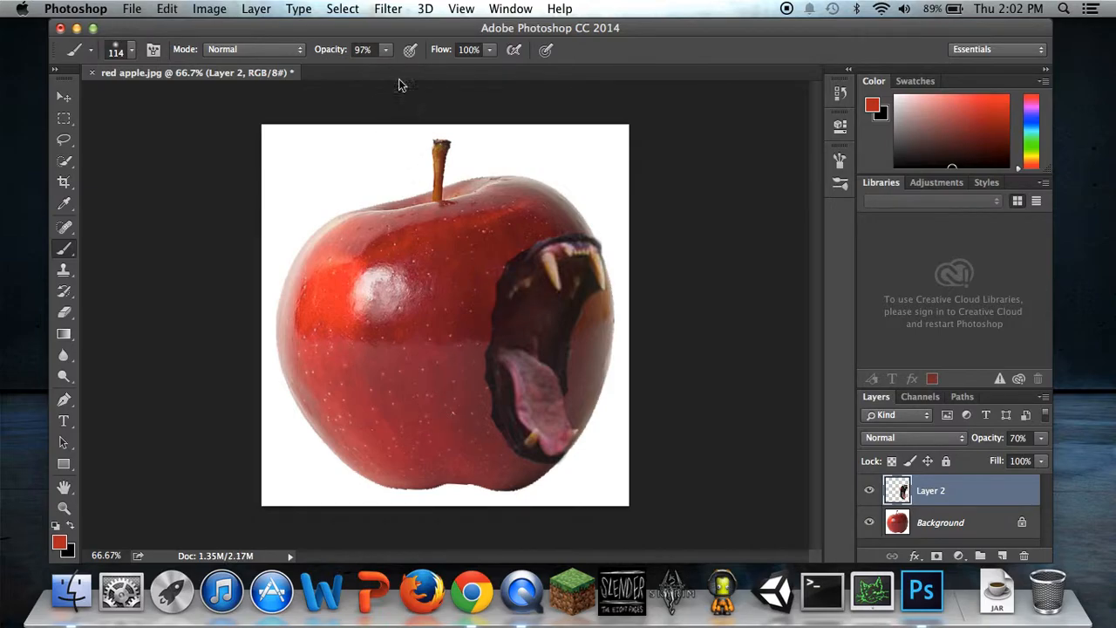
left_click(386, 50)
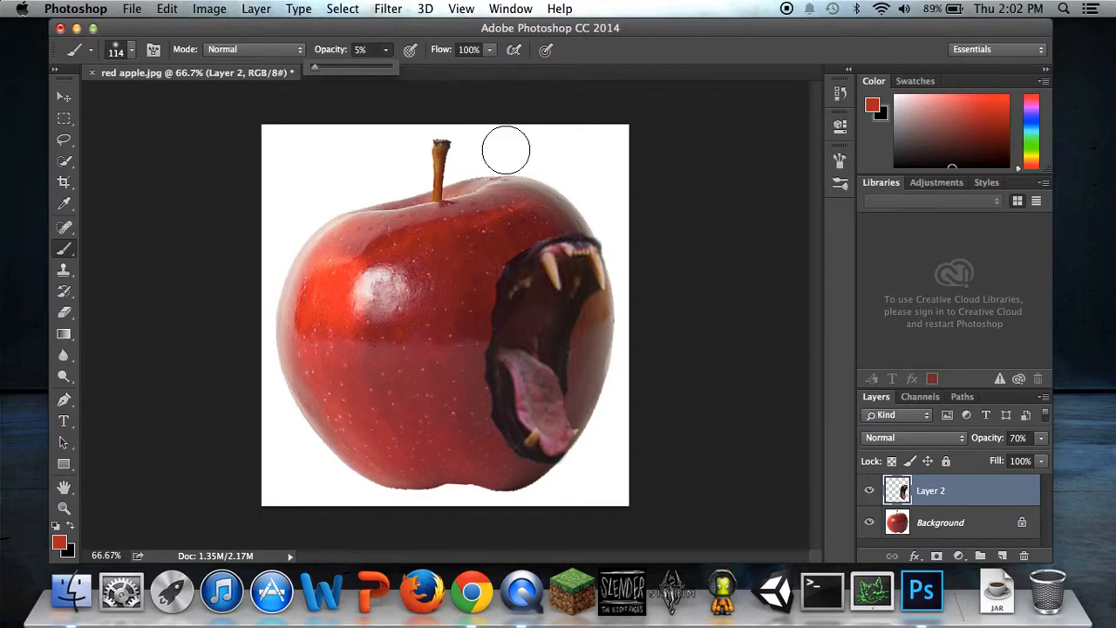
left_click(504, 256)
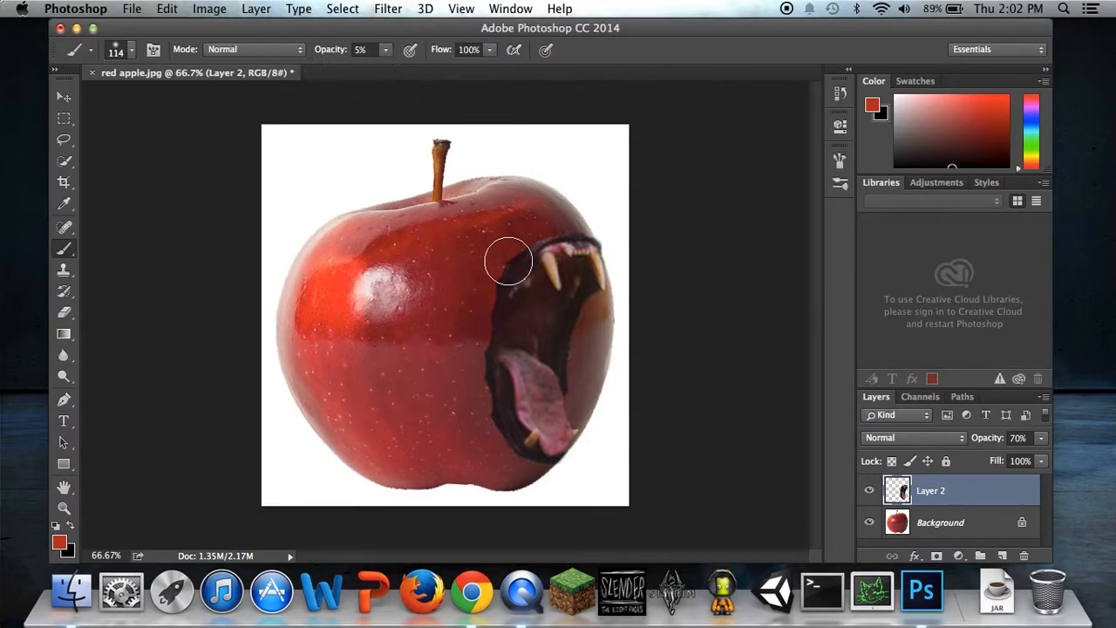
mouse_move(507, 322)
left_mouse_down()
mouse_move(552, 283)
mouse_move(547, 380)
mouse_move(530, 406)
mouse_move(547, 398)
mouse_move(529, 365)
mouse_move(513, 421)
mouse_move(501, 391)
mouse_move(559, 281)
mouse_move(582, 278)
mouse_move(568, 343)
mouse_move(547, 374)
mouse_move(498, 385)
mouse_move(527, 267)
mouse_move(514, 275)
mouse_move(536, 282)
mouse_move(527, 334)
mouse_move(550, 284)
mouse_move(529, 295)
mouse_move(523, 334)
mouse_move(506, 310)
mouse_move(521, 291)
mouse_move(543, 381)
mouse_move(535, 426)
mouse_move(542, 358)
mouse_move(561, 331)
mouse_move(499, 384)
mouse_move(505, 349)
mouse_move(501, 378)
mouse_move(524, 334)
mouse_move(508, 346)
mouse_move(525, 417)
mouse_move(498, 415)
mouse_move(508, 321)
mouse_move(523, 334)
mouse_move(578, 304)
mouse_move(546, 376)
mouse_move(520, 358)
mouse_move(513, 308)
mouse_move(544, 247)
mouse_move(533, 252)
mouse_move(533, 334)
mouse_move(514, 325)
mouse_move(557, 301)
mouse_move(549, 378)
mouse_move(526, 426)
mouse_move(503, 379)
mouse_move(528, 309)
mouse_move(546, 305)
mouse_move(561, 381)
mouse_move(527, 384)
mouse_move(521, 338)
mouse_move(560, 275)
mouse_move(526, 313)
mouse_move(543, 338)
mouse_move(525, 395)
mouse_move(493, 409)
mouse_move(519, 324)
mouse_move(489, 307)
left_mouse_up()
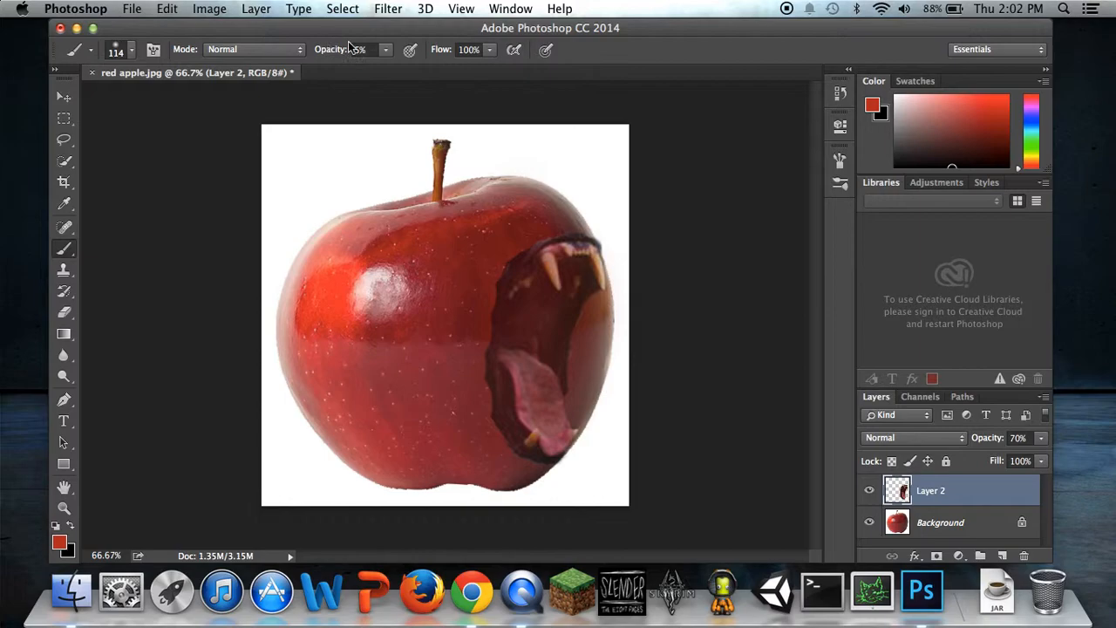
Step: Brush more red over the mouth's interior and rim at 10% brush opacity
left_click(385, 52)
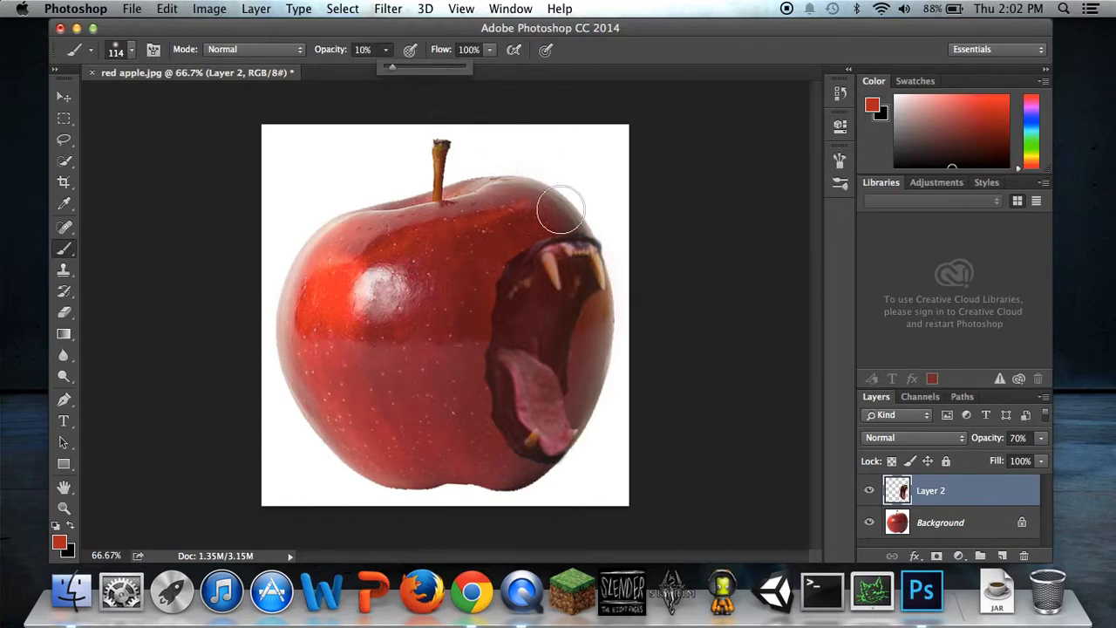
mouse_move(550, 308)
left_mouse_down()
mouse_move(574, 259)
mouse_move(507, 327)
mouse_move(518, 289)
mouse_move(560, 363)
mouse_move(544, 445)
mouse_move(490, 344)
mouse_move(491, 271)
mouse_move(506, 242)
mouse_move(468, 310)
mouse_move(480, 310)
mouse_move(467, 336)
mouse_move(490, 330)
mouse_move(504, 440)
mouse_move(537, 478)
mouse_move(520, 447)
mouse_move(526, 402)
mouse_move(586, 327)
mouse_move(575, 366)
mouse_move(534, 300)
left_mouse_up()
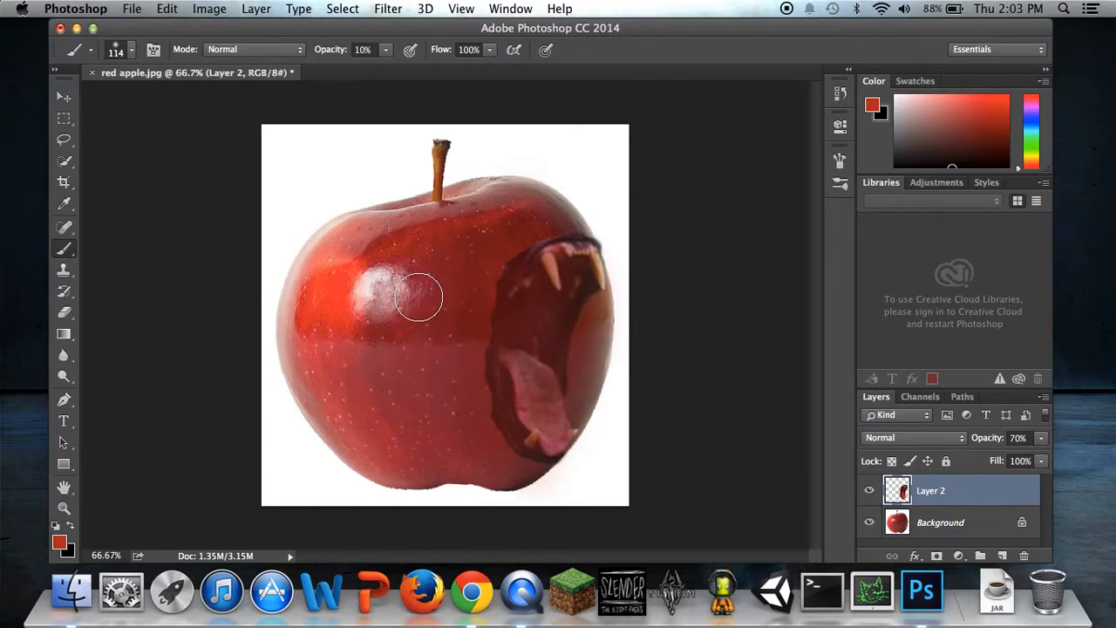
mouse_move(511, 257)
left_mouse_down()
mouse_move(494, 281)
mouse_move(505, 266)
mouse_move(507, 288)
mouse_move(488, 265)
left_mouse_up()
left_click(67, 96)
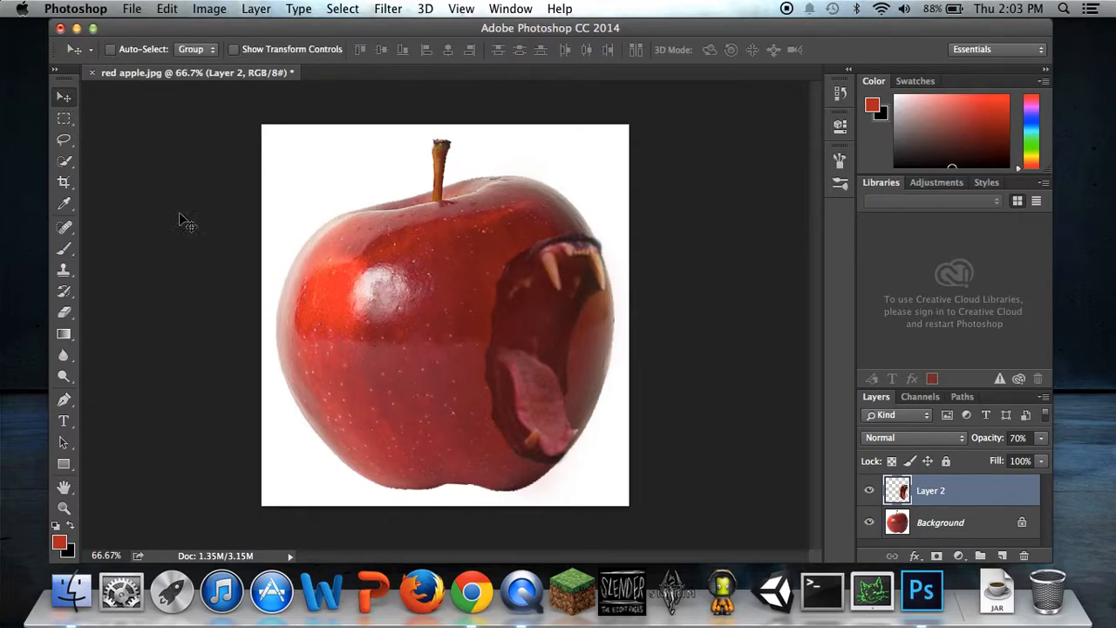
left_click(65, 249)
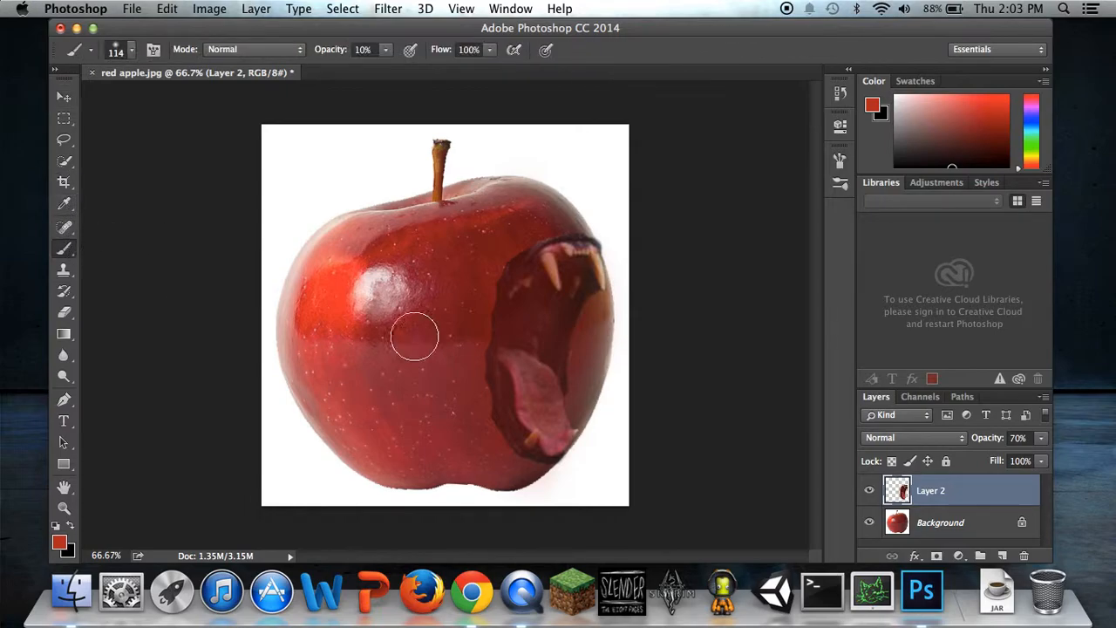
mouse_move(562, 292)
left_mouse_down()
mouse_move(573, 245)
mouse_move(539, 243)
mouse_move(562, 239)
mouse_move(549, 238)
mouse_move(549, 268)
mouse_move(547, 245)
mouse_move(579, 242)
mouse_move(564, 230)
mouse_move(534, 236)
mouse_move(561, 295)
mouse_move(510, 335)
mouse_move(499, 455)
mouse_move(530, 449)
mouse_move(522, 428)
mouse_move(511, 431)
mouse_move(539, 274)
mouse_move(571, 305)
mouse_move(569, 373)
mouse_move(528, 361)
mouse_move(540, 277)
mouse_move(567, 254)
mouse_move(535, 425)
mouse_move(490, 414)
mouse_move(487, 386)
mouse_move(546, 294)
mouse_move(575, 388)
mouse_move(552, 401)
mouse_move(554, 262)
mouse_move(566, 236)
mouse_move(586, 283)
mouse_move(550, 313)
mouse_move(530, 376)
mouse_move(527, 451)
mouse_move(560, 359)
mouse_move(524, 418)
mouse_move(553, 393)
mouse_move(526, 461)
mouse_move(479, 392)
left_mouse_up()
Step: Blend the mouth's left rim and the apple skin beside it with further red strokes at 13% and 10% brush opacity
left_click(388, 50)
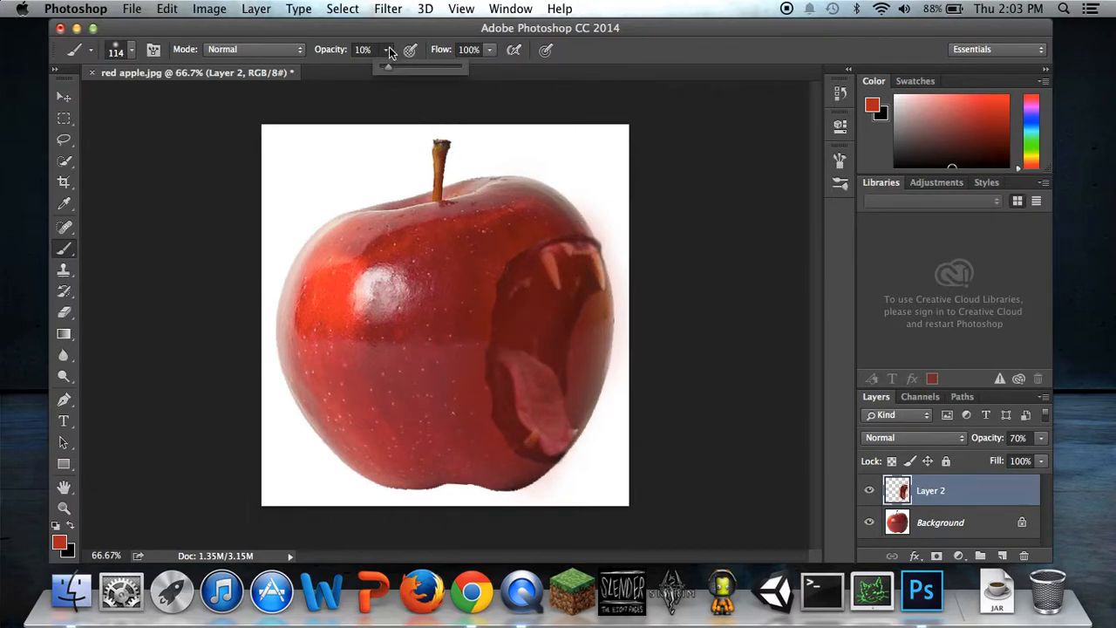
left_click_drag(377, 85, 396, 87)
mouse_move(510, 255)
left_mouse_down()
mouse_move(484, 371)
mouse_move(467, 400)
mouse_move(556, 364)
mouse_move(567, 319)
mouse_move(585, 307)
mouse_move(569, 399)
mouse_move(583, 371)
mouse_move(583, 289)
mouse_move(583, 233)
mouse_move(544, 228)
left_mouse_up()
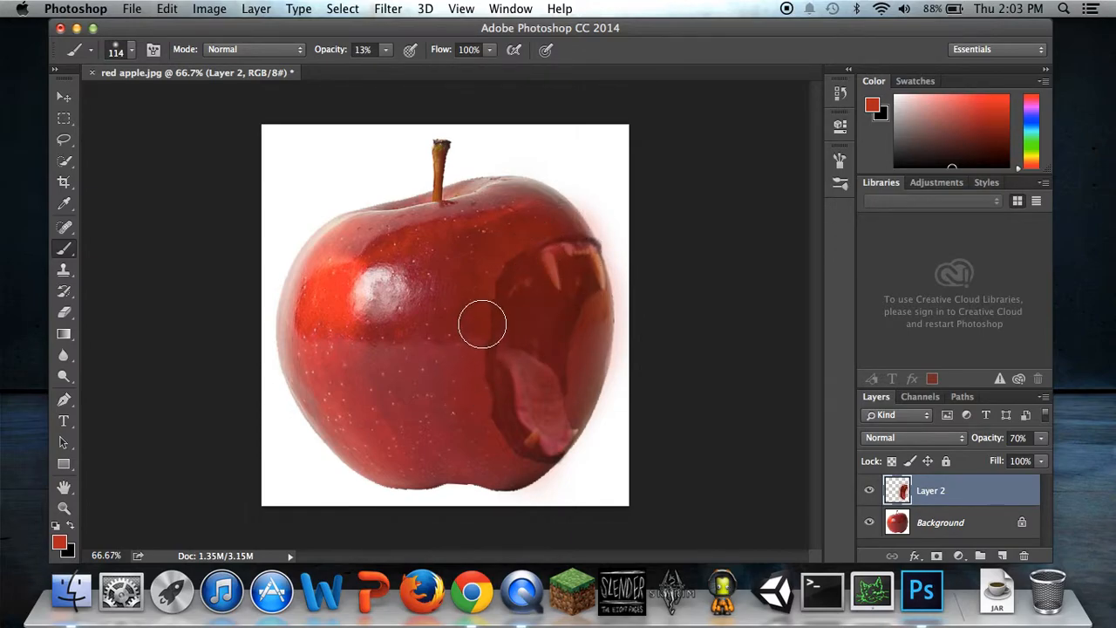
left_click_drag(388, 50, 394, 99)
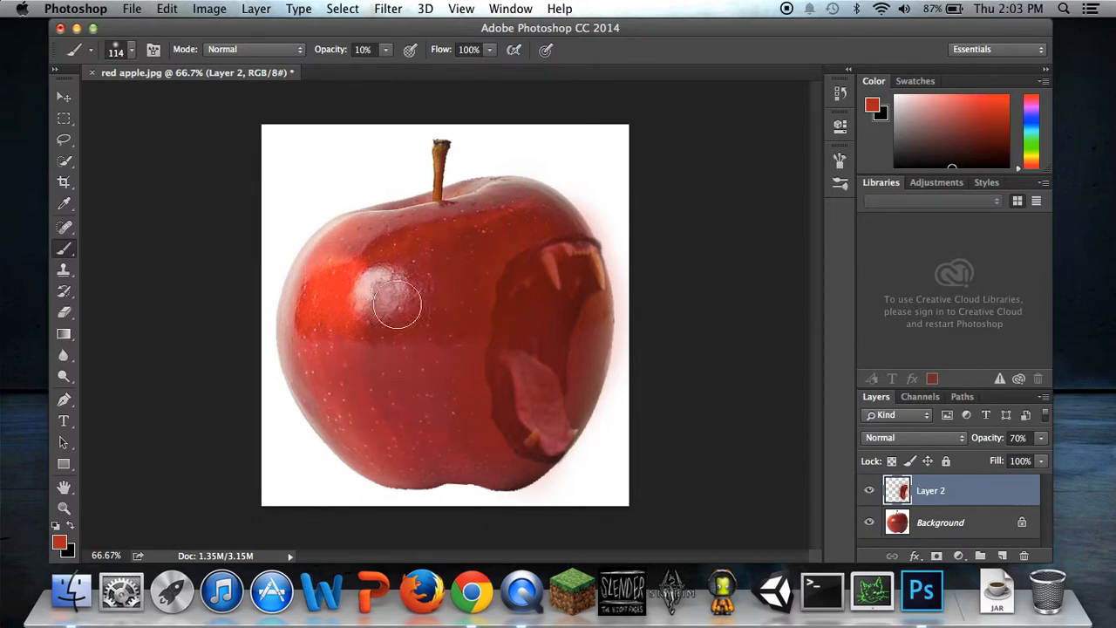
mouse_move(400, 286)
left_mouse_down()
mouse_move(393, 139)
mouse_move(456, 269)
left_mouse_up()
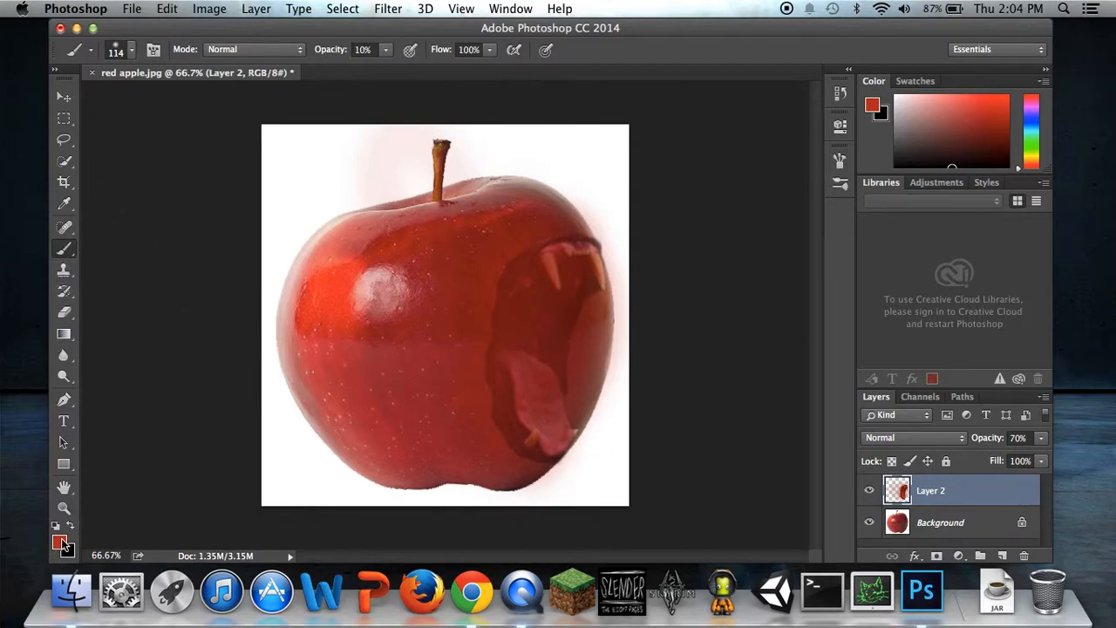
Step: Make the Background layer active and set the foreground colour to white (ffffff)
left_click(950, 532)
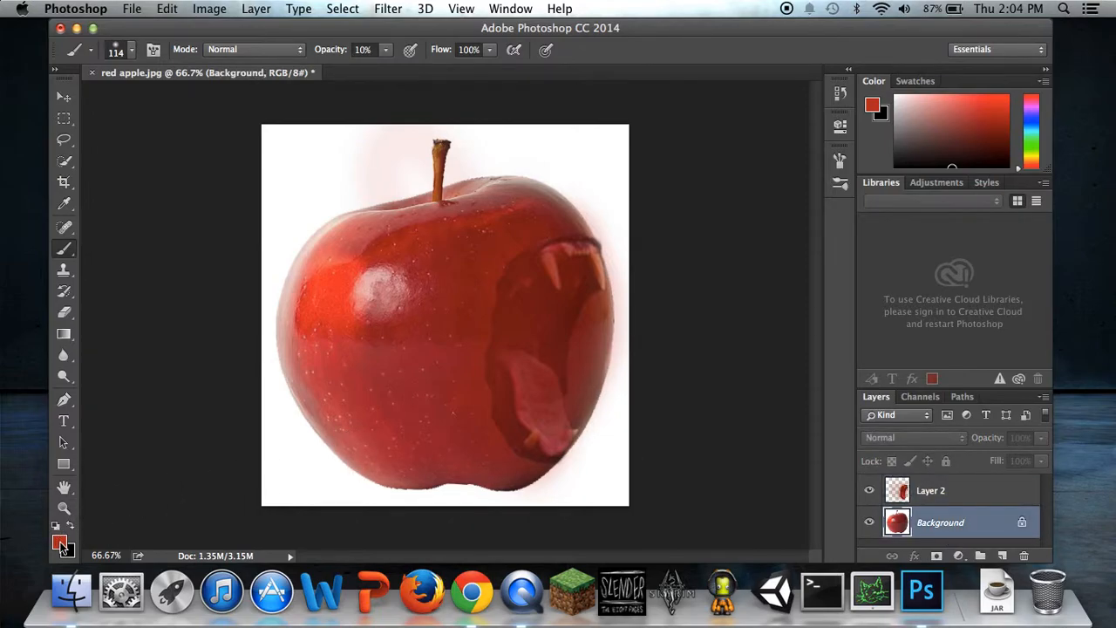
left_click(61, 544)
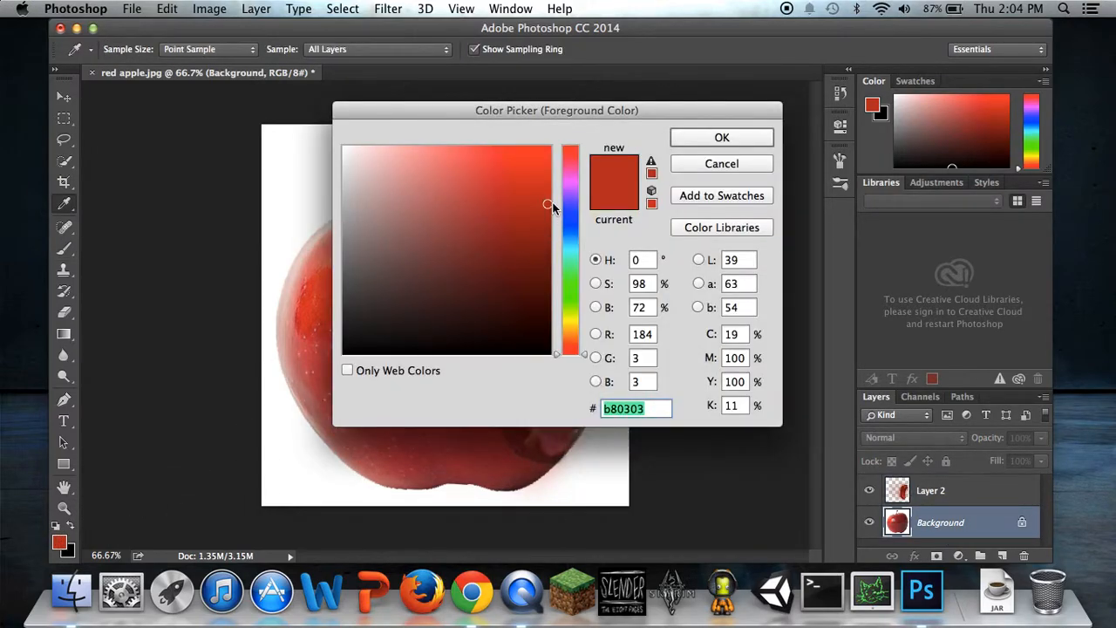
left_click_drag(546, 203, 255, 126)
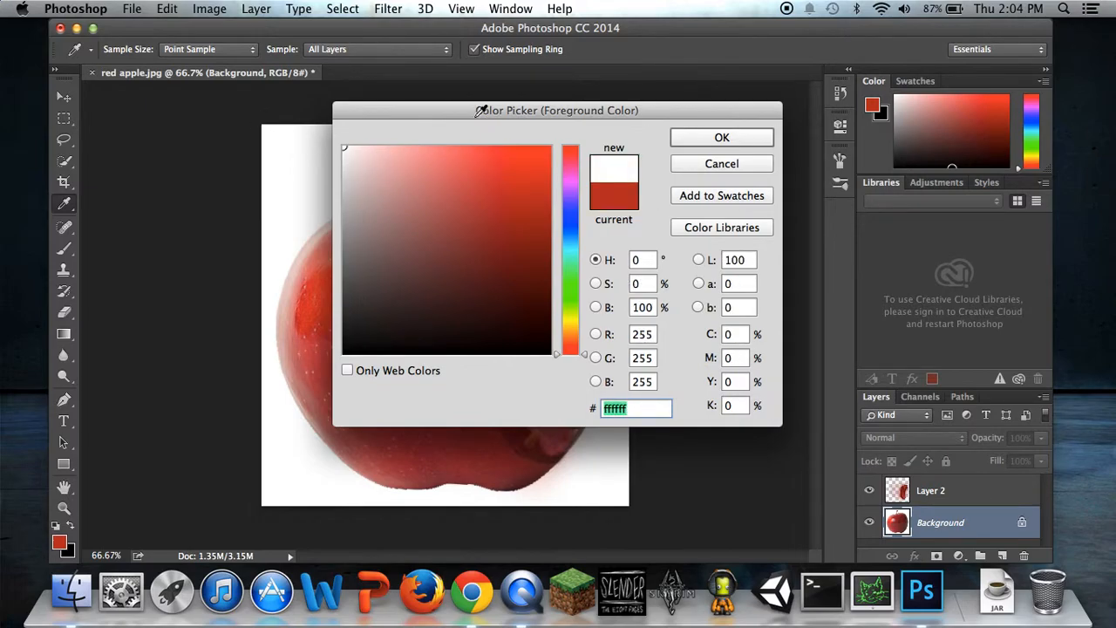
left_click(720, 137)
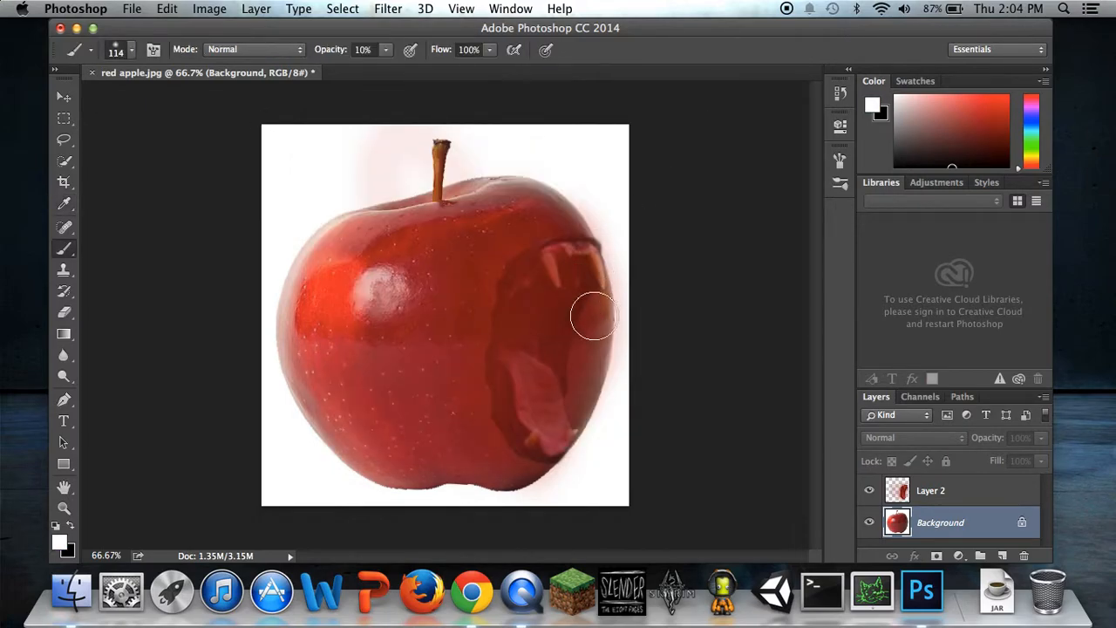
Step: Paint out the apple's right edge inside the mouth opening in white on the Background layer at 100% brush opacity
left_click(386, 48)
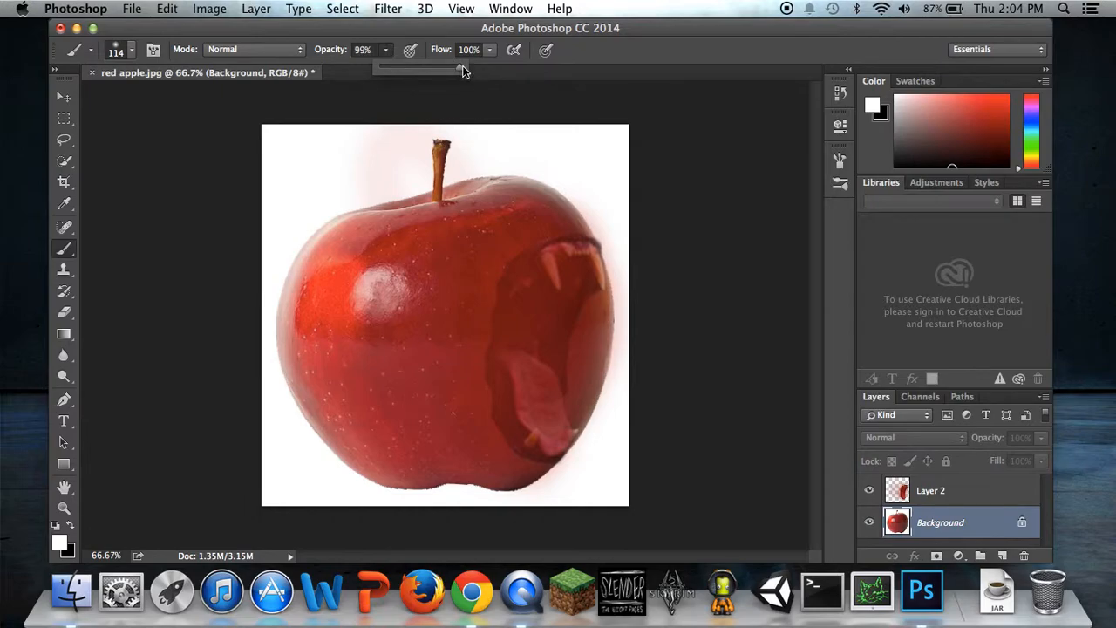
left_click(607, 313)
left_click(607, 313)
left_click(608, 319)
left_click(608, 319)
mouse_move(607, 320)
left_mouse_down()
mouse_move(587, 399)
mouse_move(604, 321)
mouse_move(602, 336)
left_mouse_up()
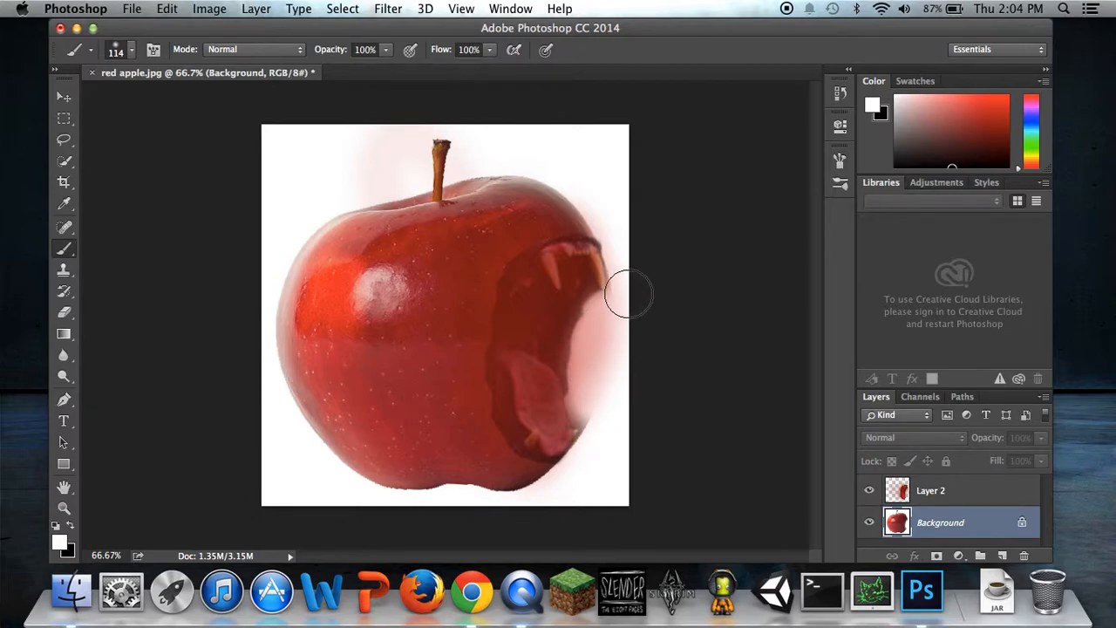
Step: Finish whitening the Background layer beside the mouth opening, and erase the pink haze there from Layer 2 with the Eraser at 100% opacity
mouse_move(628, 295)
left_mouse_down()
mouse_move(596, 367)
mouse_move(603, 422)
mouse_move(601, 330)
left_mouse_up()
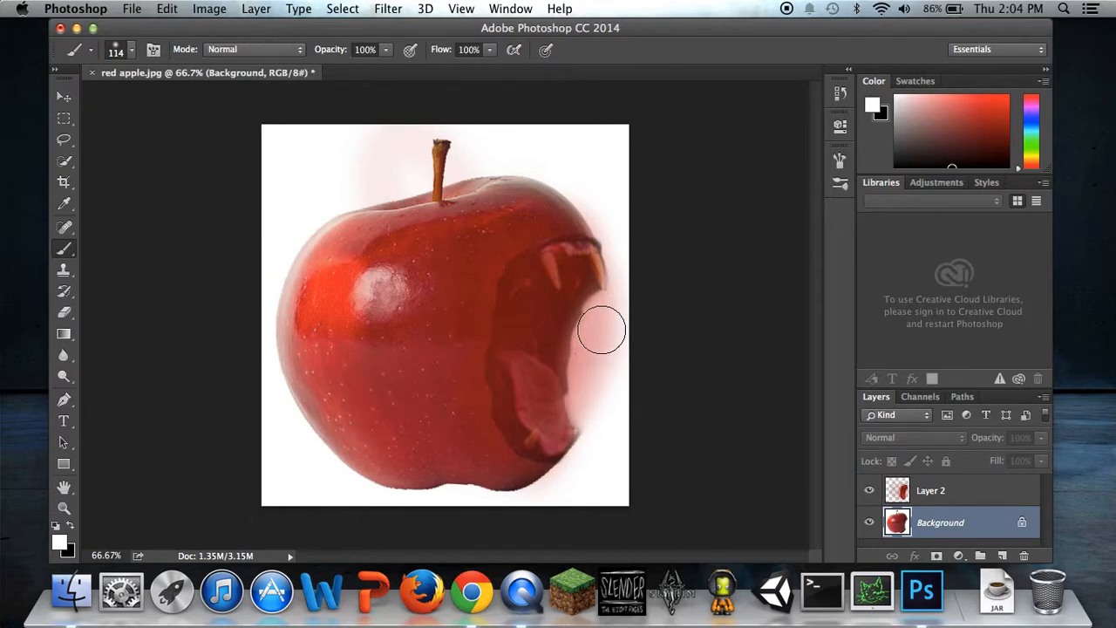
left_click_drag(597, 372, 608, 329)
left_click(924, 491)
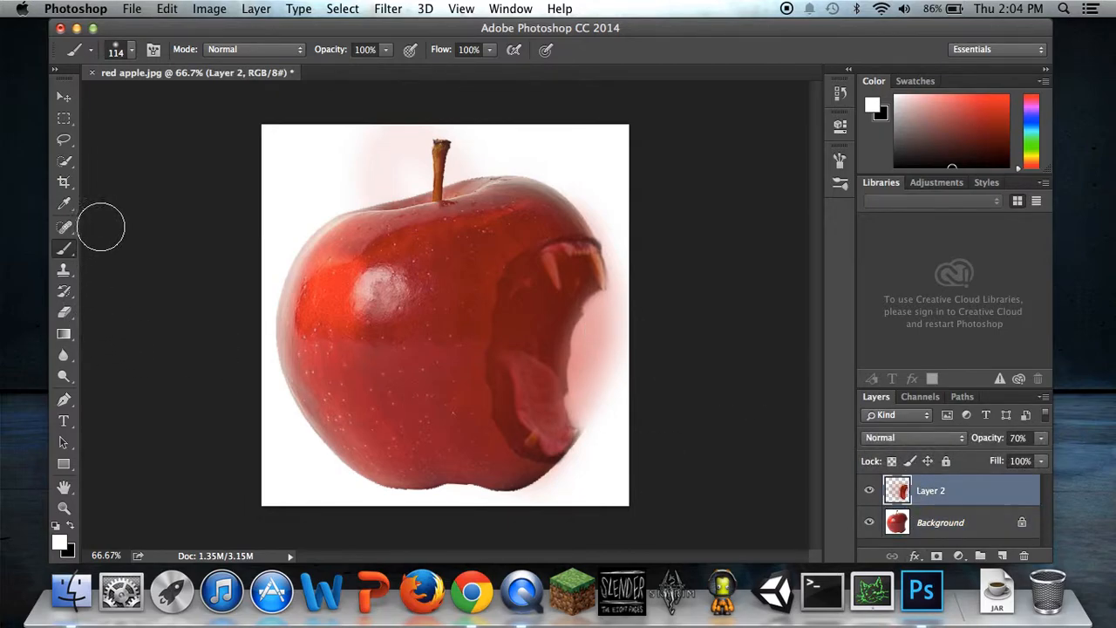
left_click(64, 312)
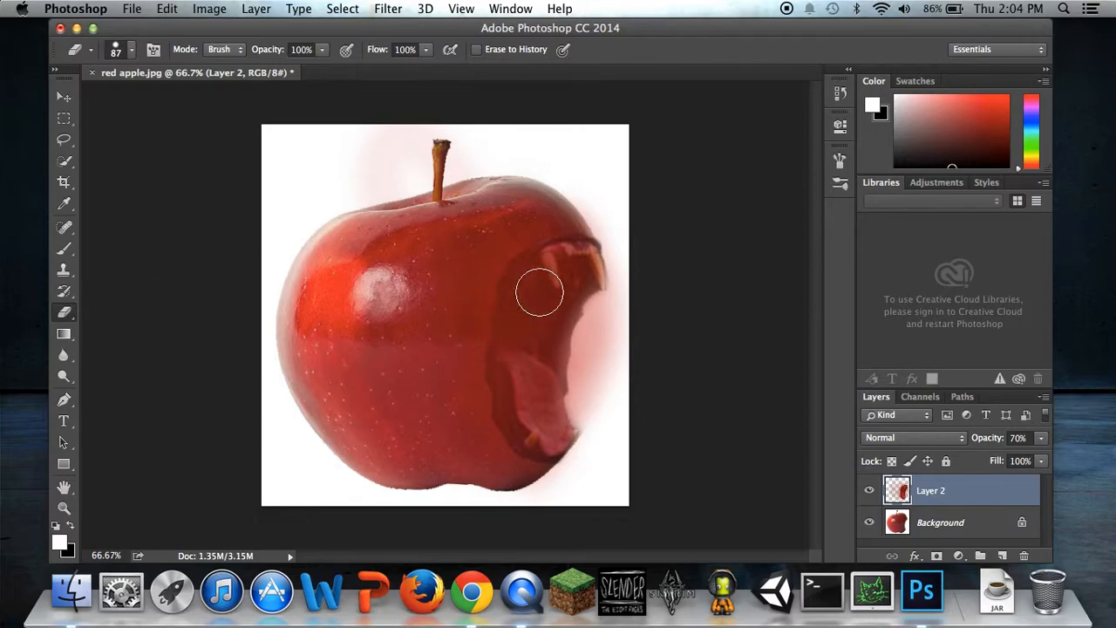
mouse_move(606, 315)
left_mouse_down()
mouse_move(593, 347)
mouse_move(597, 413)
left_mouse_up()
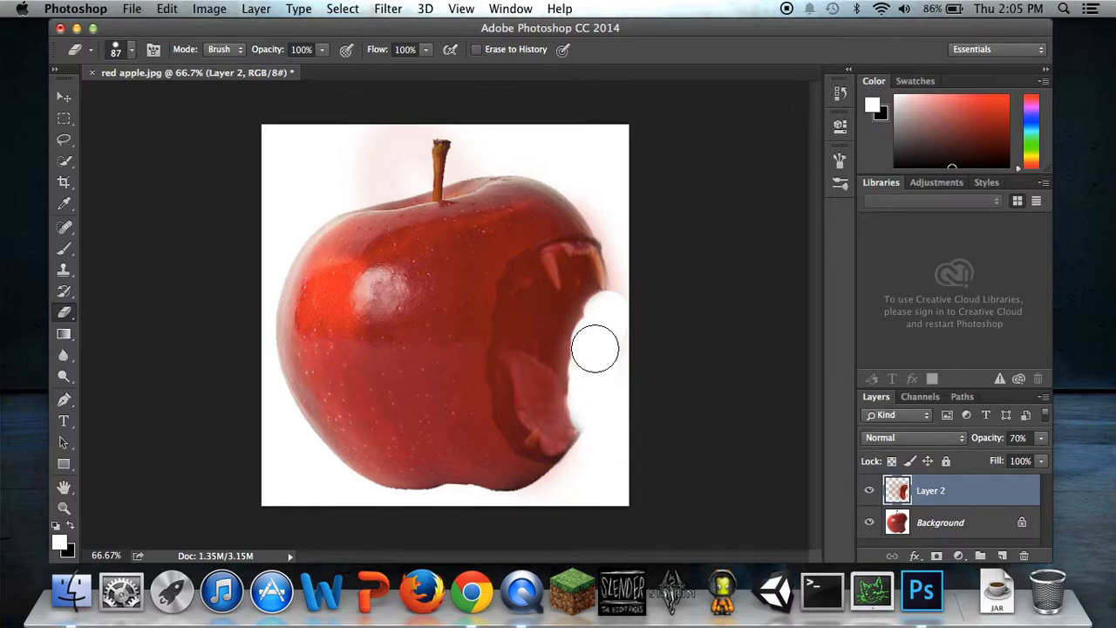
left_click_drag(602, 327, 633, 291)
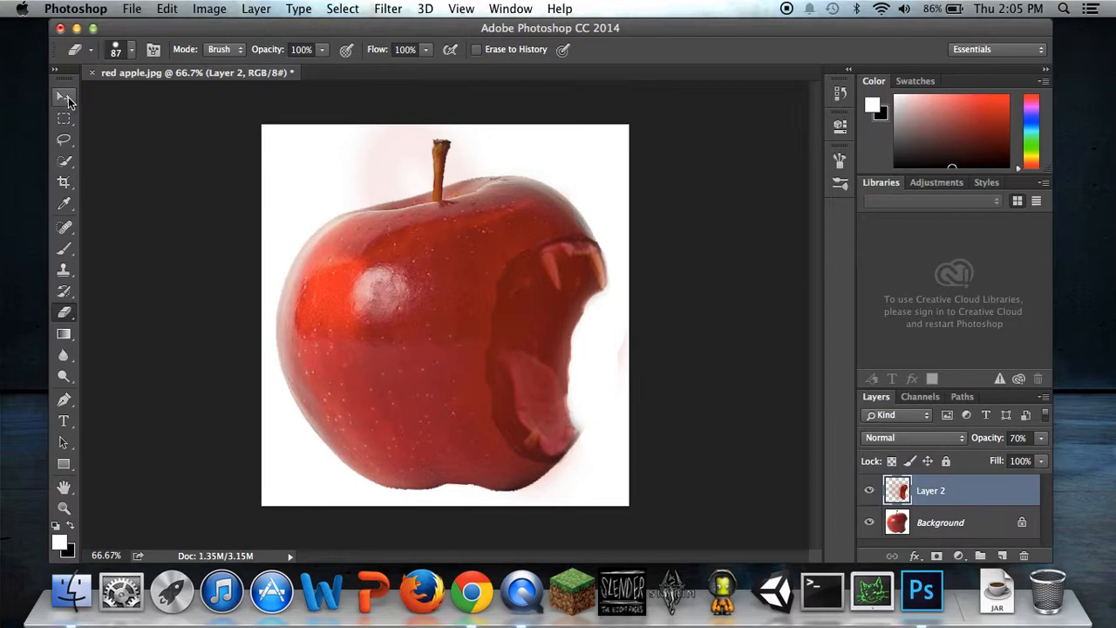
left_click(65, 98)
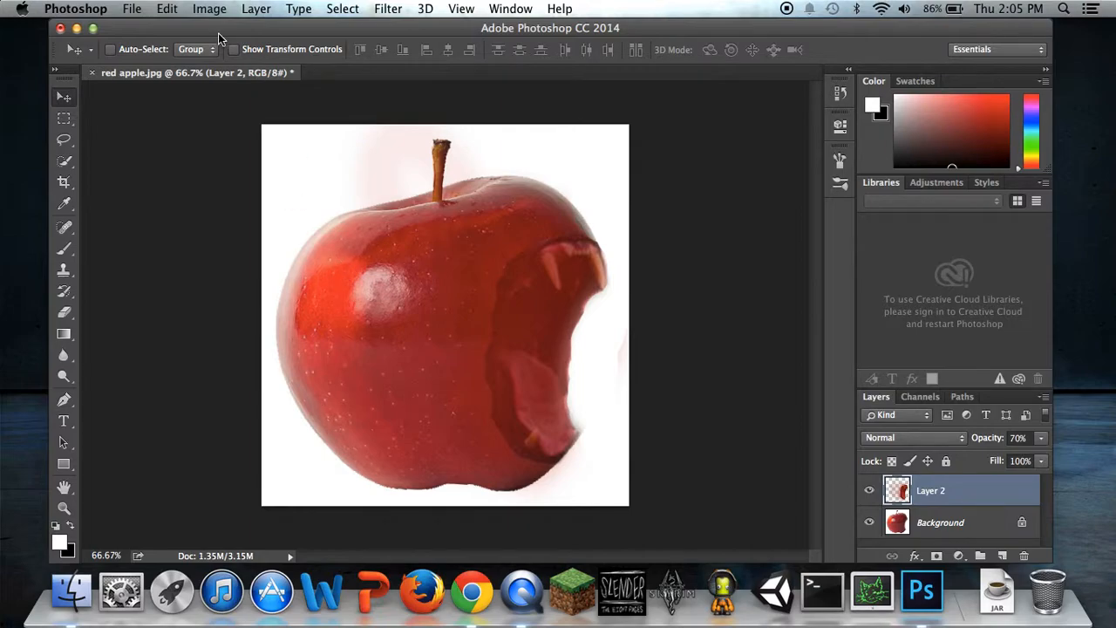
Step: Start saving the composite as a new file in the Pictures folder and name it TigerApple
left_click(140, 10)
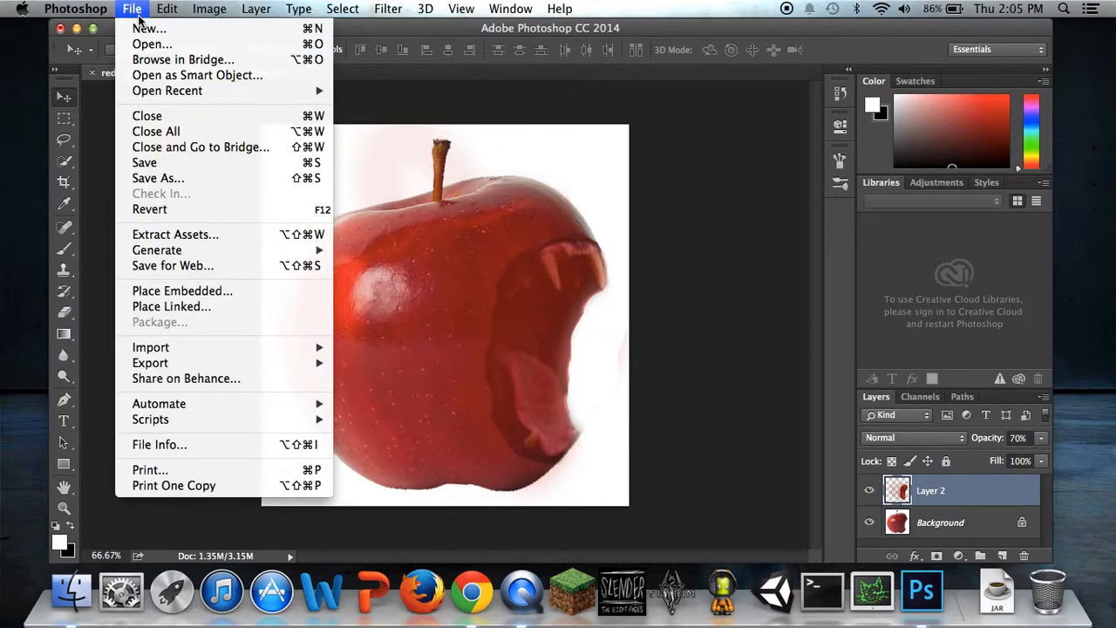
left_click(172, 178)
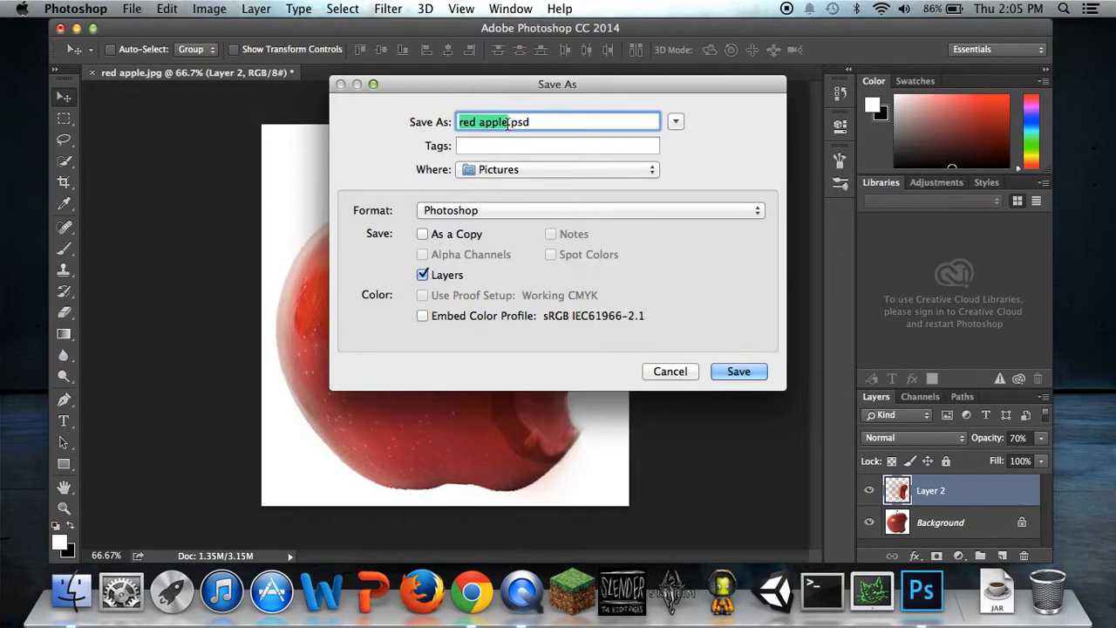
left_click(506, 123)
key("BackSpace")
key("BackSpace")
key("BackSpace")
key("BackSpace")
key("BackSpace")
key("BackSpace")
key("BackSpace")
key("BackSpace")
key("BackSpace")
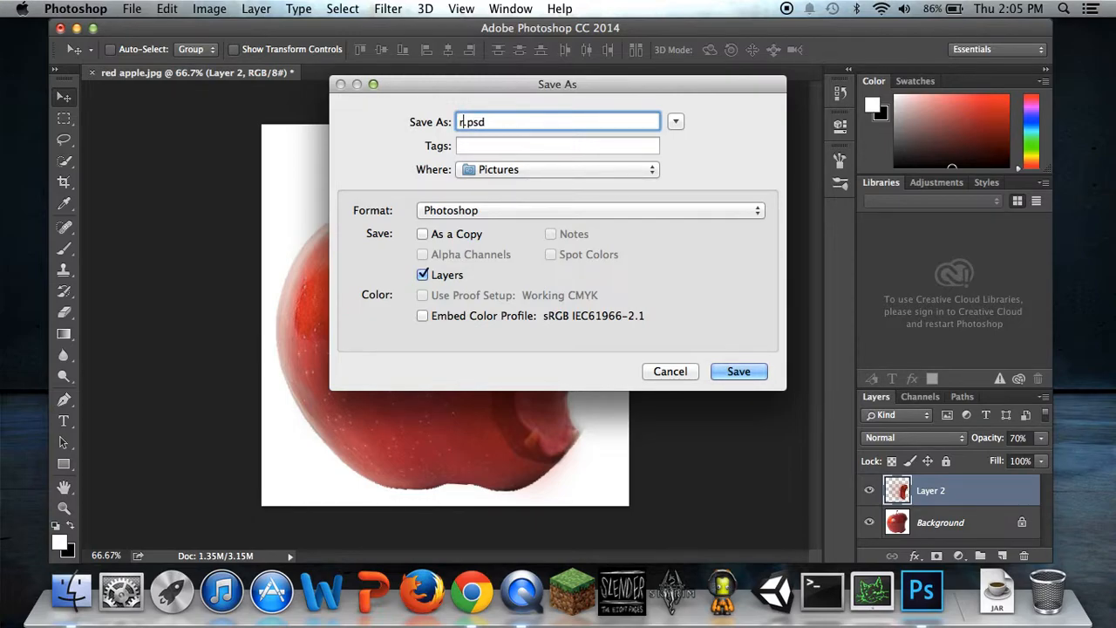
type("TigerApple")
Step: Choose JPEG as the file format and save the copy at quality 12 (Maximum) with the Baseline ("Standard") option
left_click(558, 210)
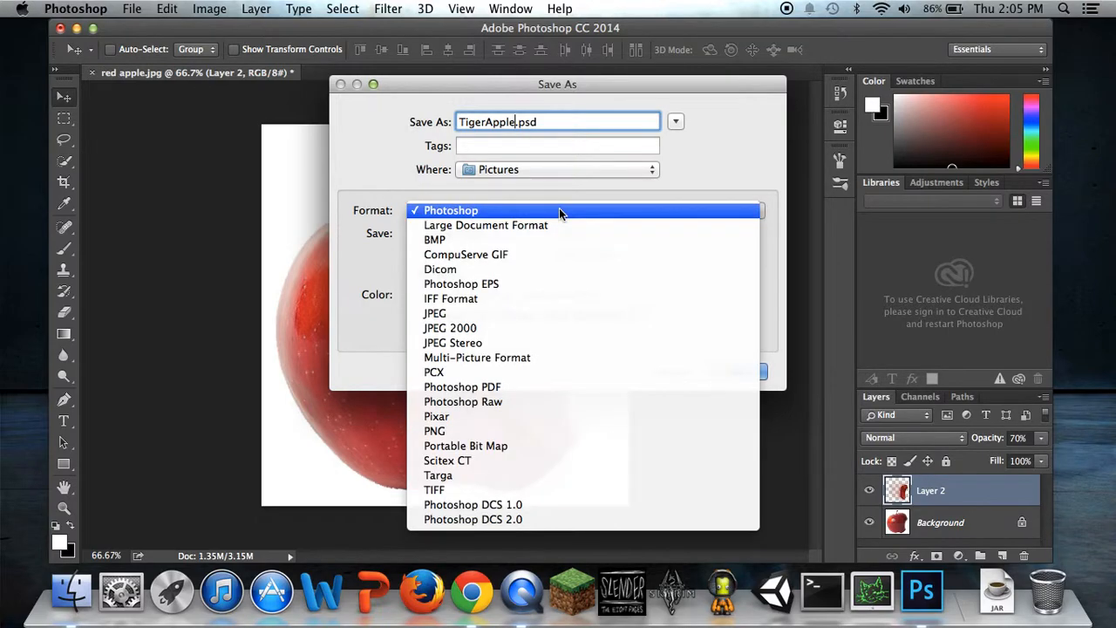
left_click(491, 317)
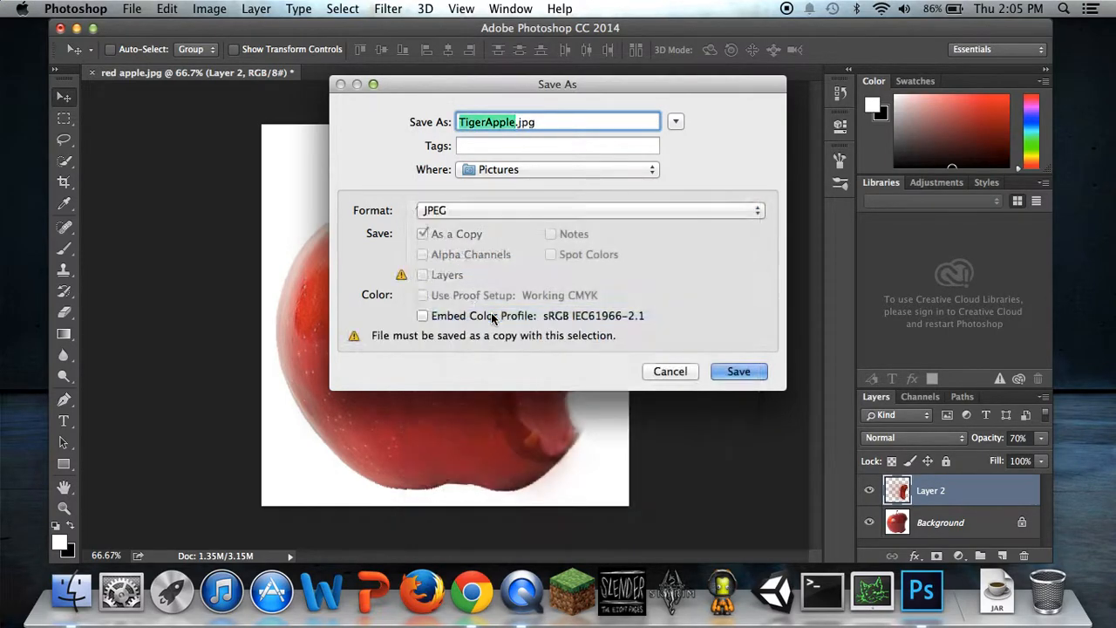
left_click(727, 372)
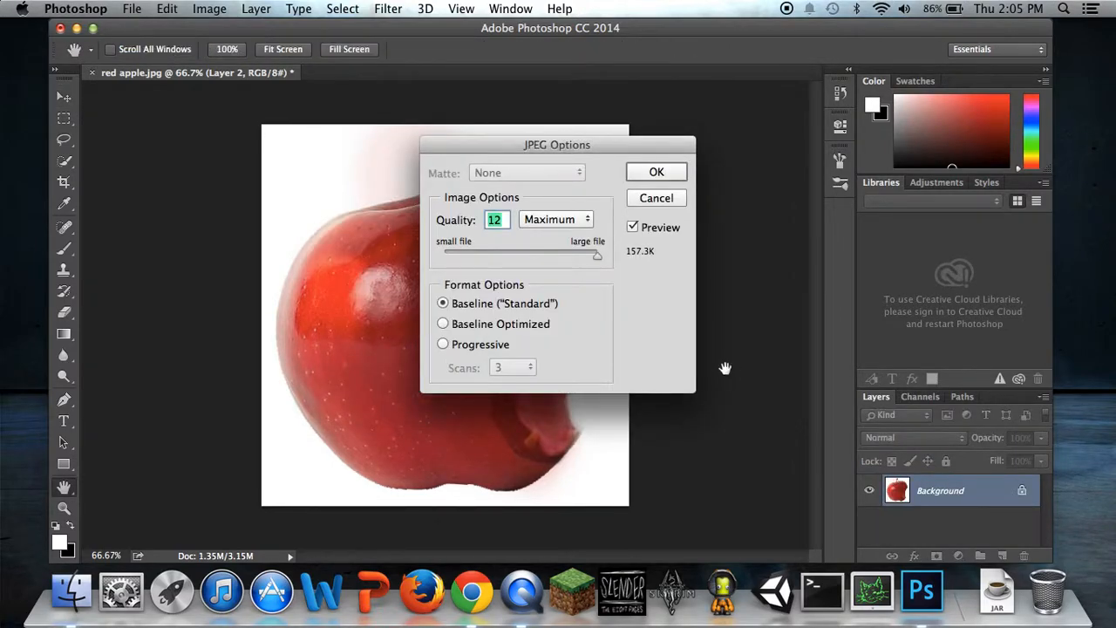
left_click(656, 173)
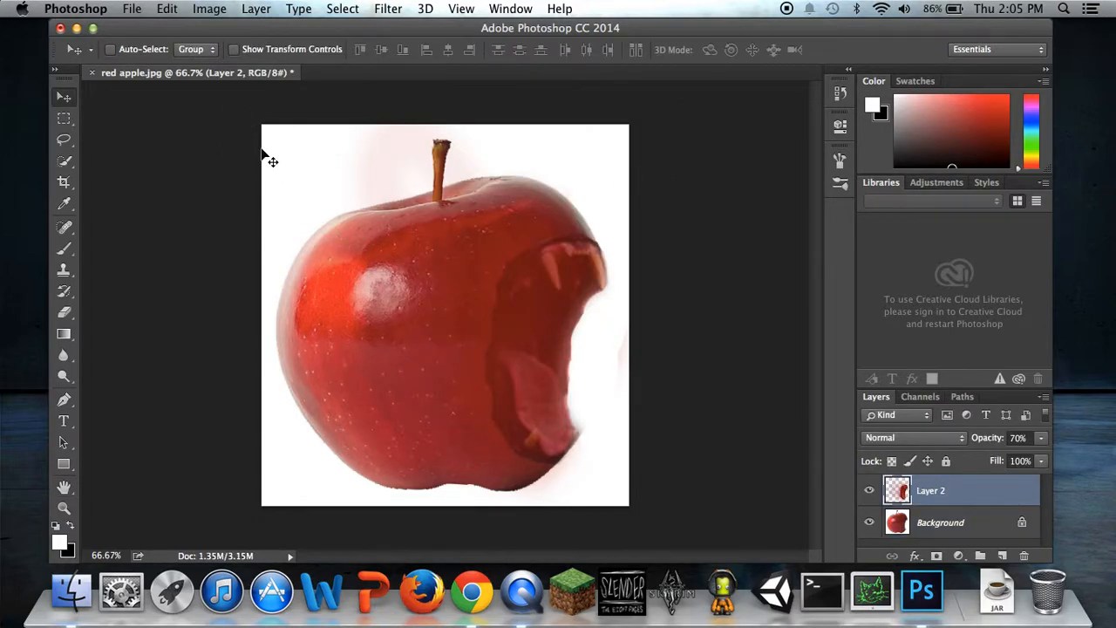